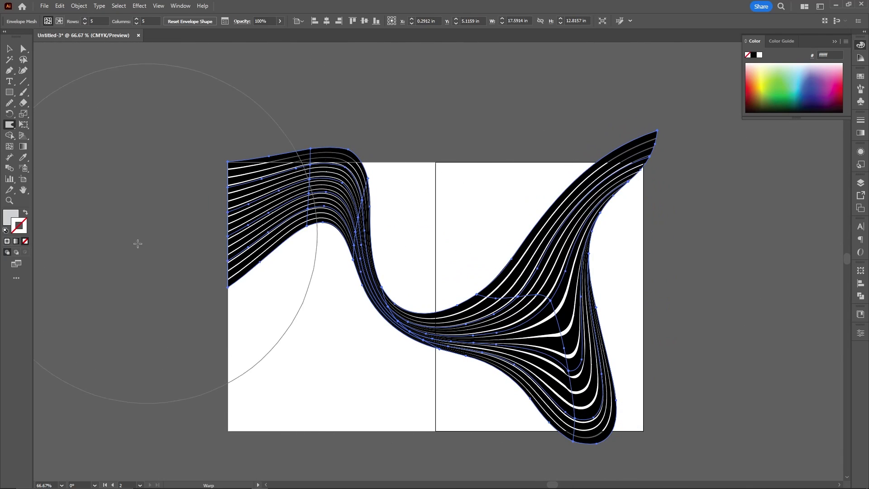
Step: Drag the mesh's left corner points up and right into a pointed tip, then deselect
mouse_move(138, 243)
left_mouse_down()
mouse_move(233, 126)
mouse_move(430, 132)
left_mouse_up()
key("ctrl+shift+a")
key("v")
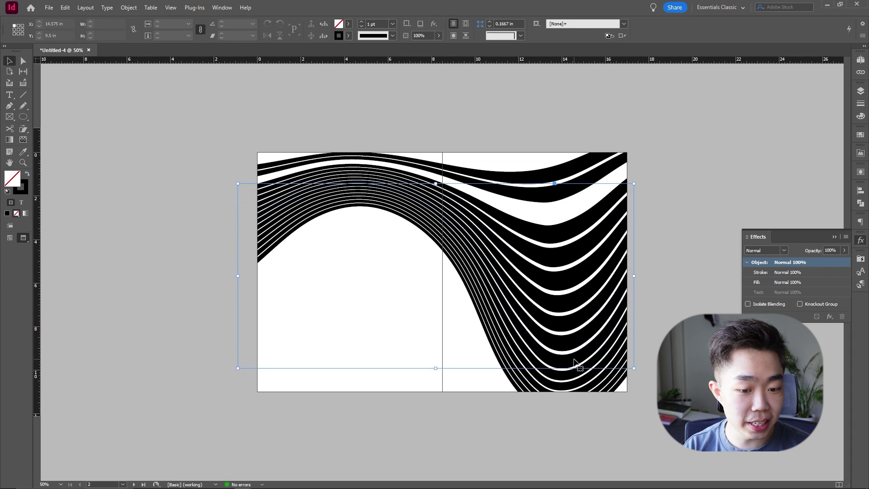
Step: Delete the selected wave frame and select the striped frame holding the pagoda photo
key("Delete")
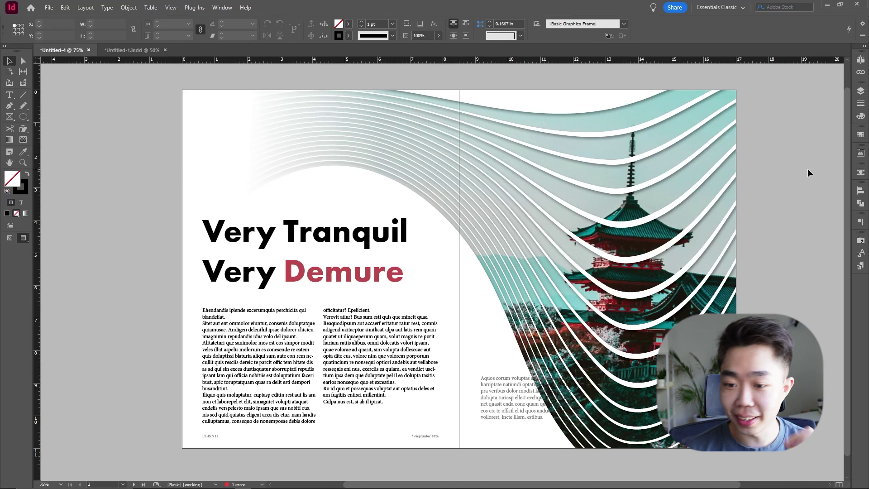
left_click(646, 226)
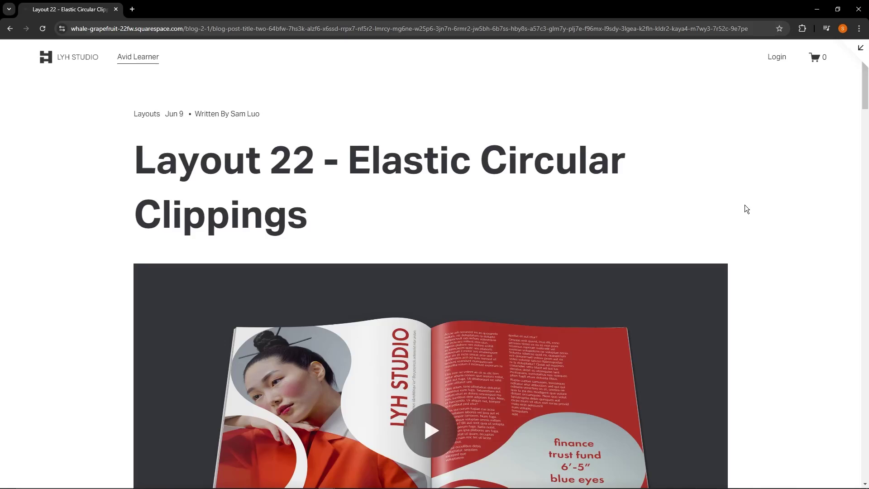
Step: Expand the Images Used section and scroll through the post's Illustrator and InDesign steps
scroll(744, 205, "down", 8)
scroll(746, 230, "down", 2)
left_click(720, 185)
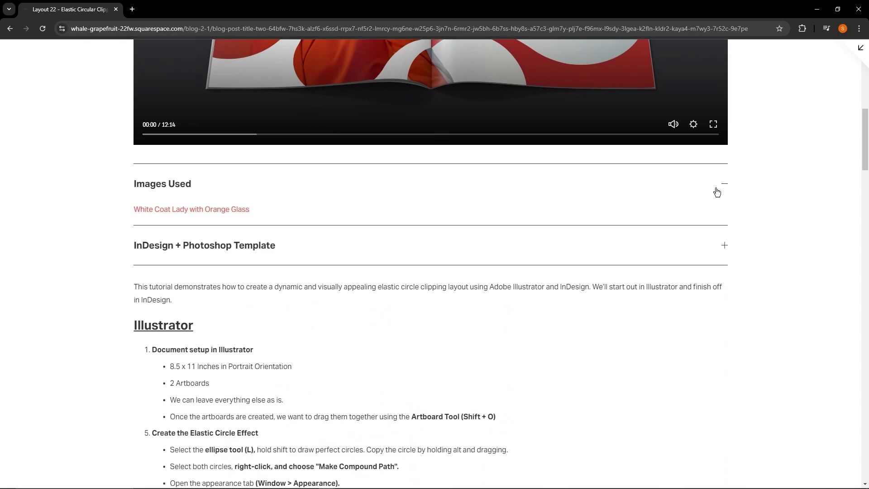
scroll(86, 212, "down", 12)
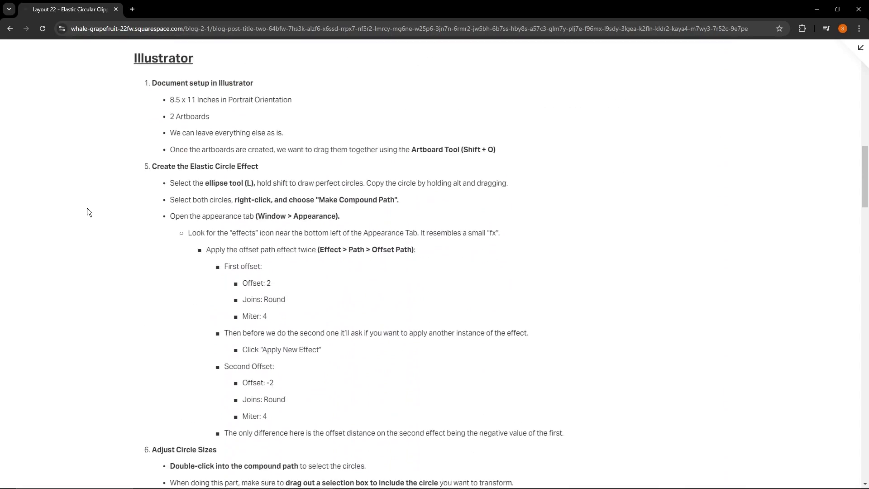
scroll(87, 211, "down", 16)
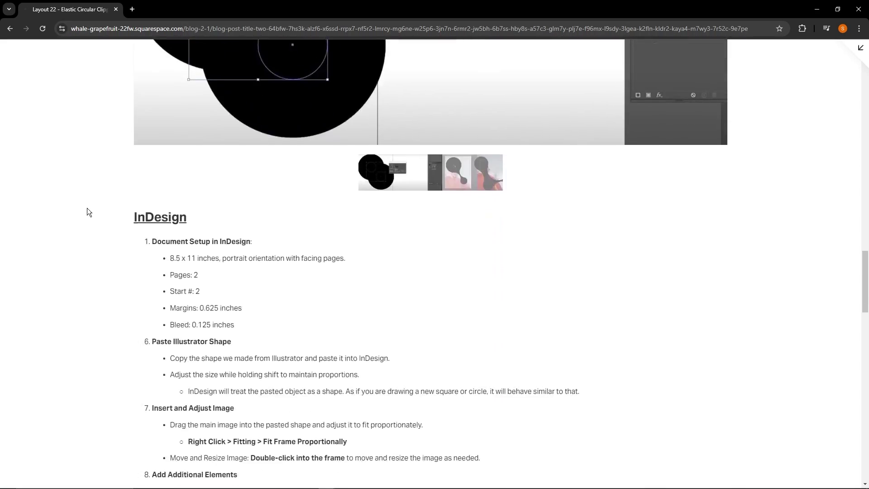
scroll(87, 212, "down", 20)
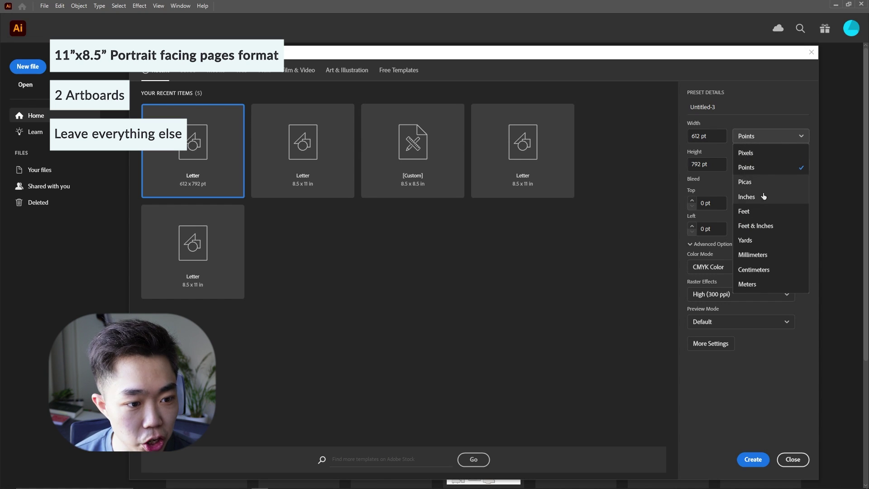
Step: Set the new document's size units to Inches
left_click(763, 196)
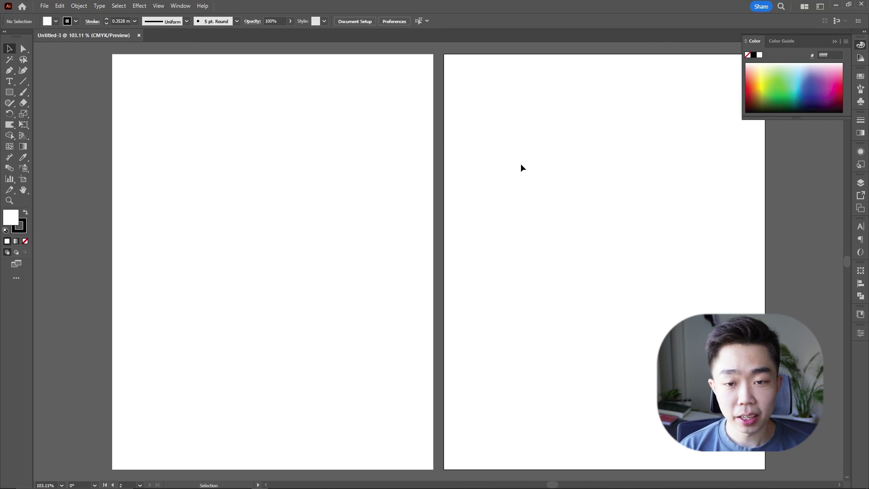
Step: Slide Artboard 2 flush against Artboard 1 with the Artboard tool, then zoom out
left_click(27, 181)
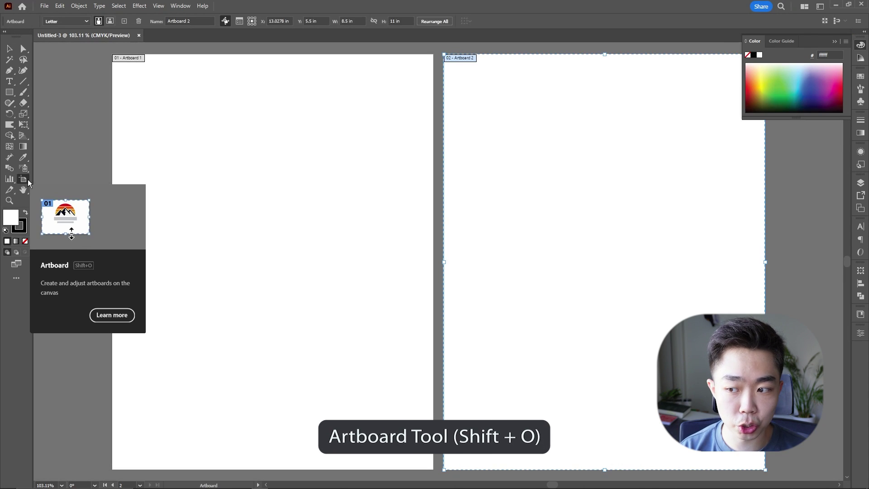
left_click_drag(499, 191, 489, 192)
key("Escape")
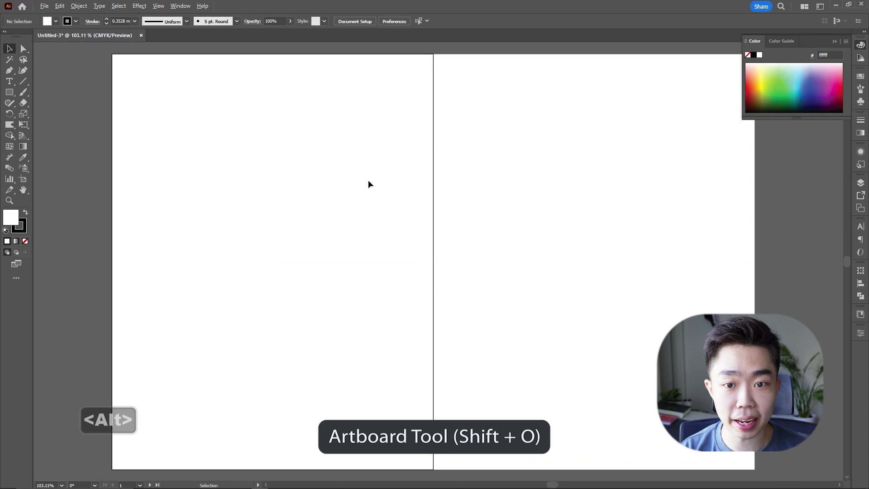
scroll(369, 183, "down", 2)
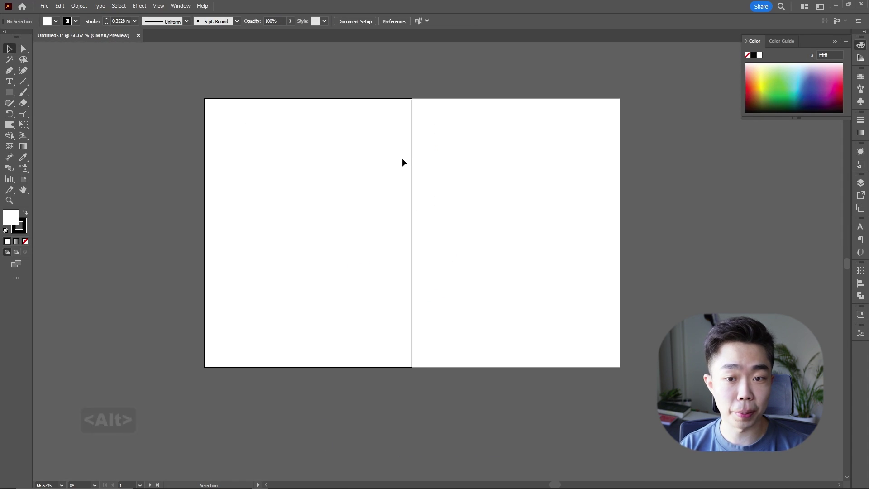
Step: Draw a thin rectangle along the top of the spread, stretched to 17 in wide
left_click(14, 96)
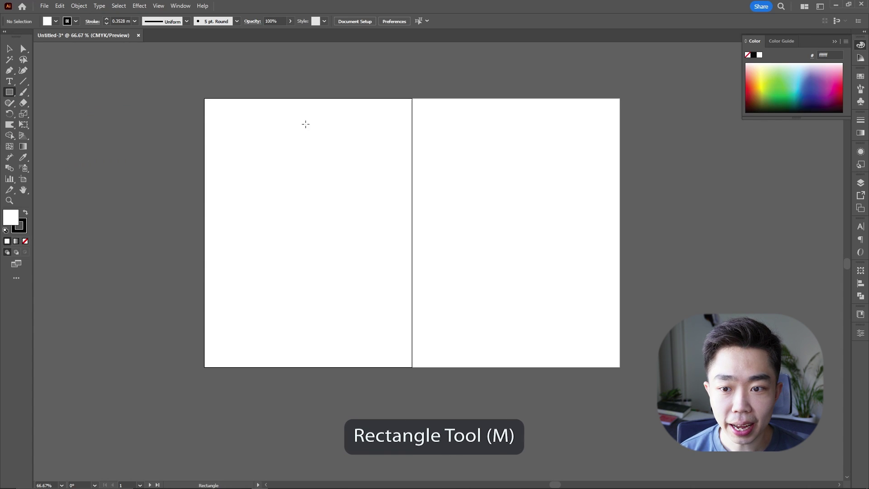
left_click_drag(205, 99, 621, 105)
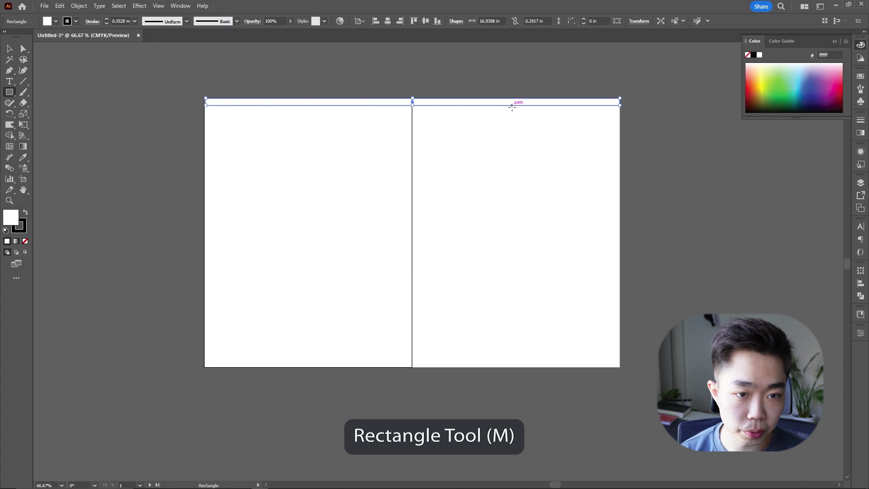
scroll(206, 100, "up", 4)
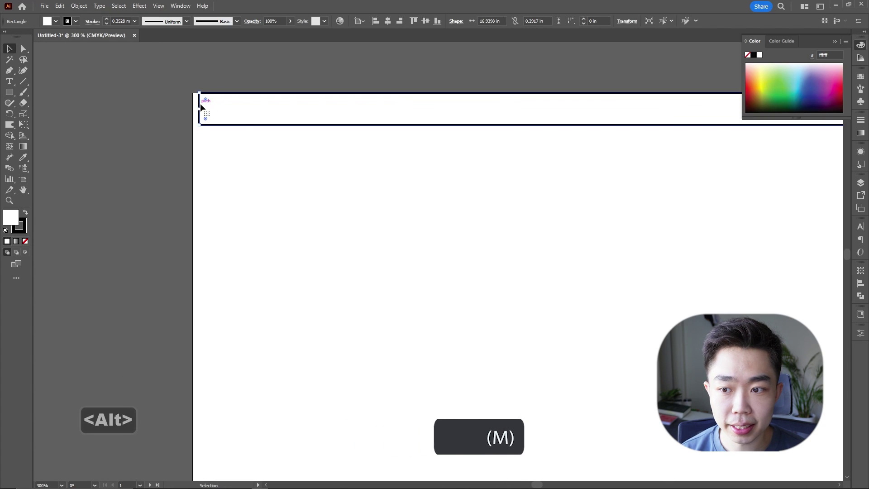
left_click_drag(194, 109, 192, 109)
scroll(374, 208, "down", 4)
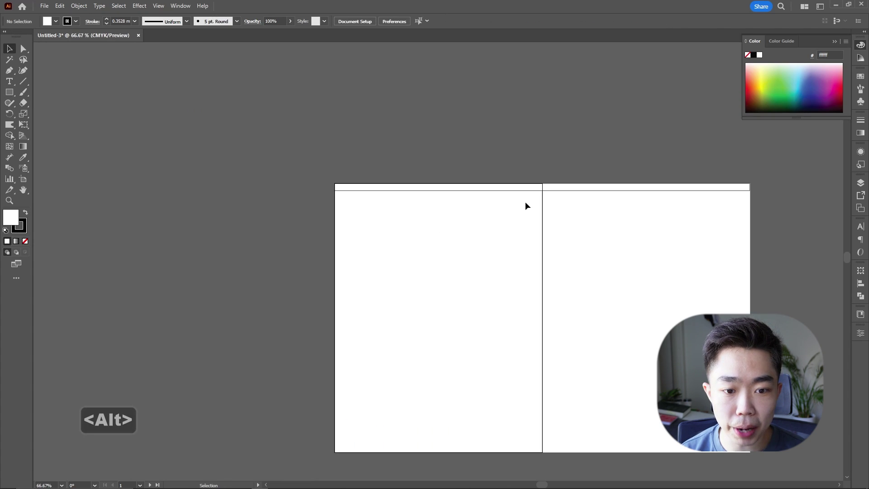
Step: Give the bar a black fill and no stroke
left_click(26, 213)
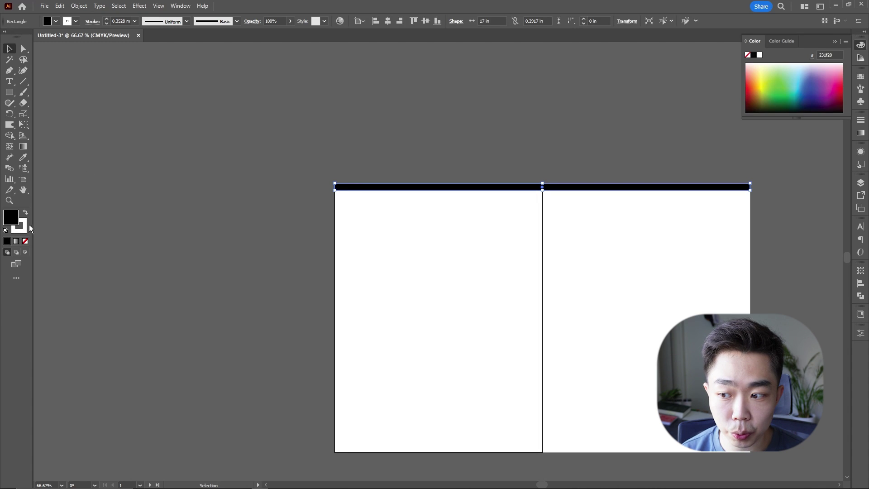
left_click(26, 240)
left_click(171, 245)
key("space")
key("ctrl+z")
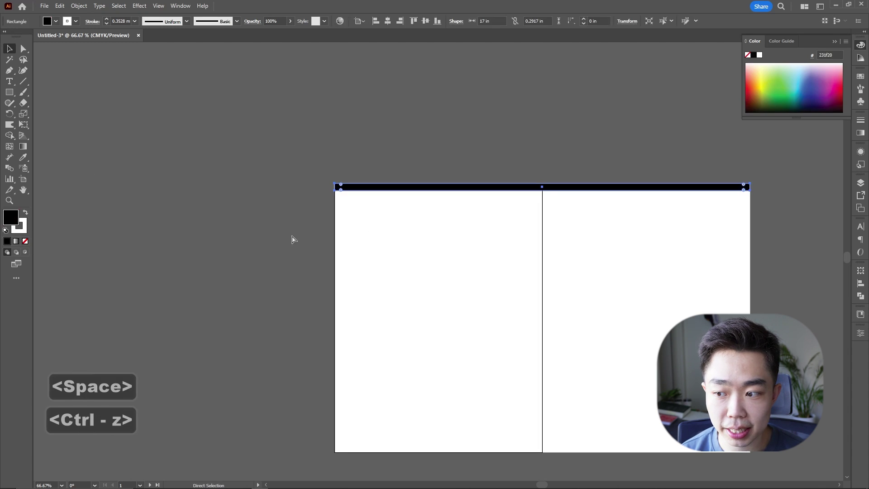
left_click(24, 231)
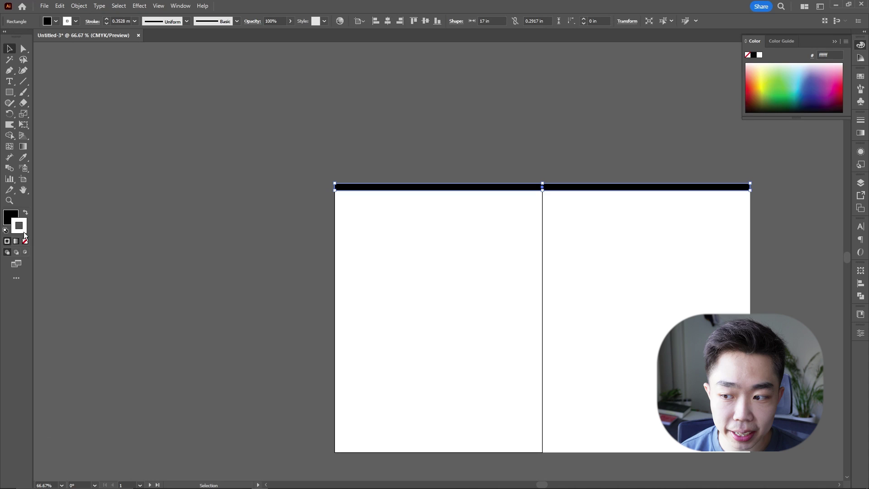
left_click(25, 240)
left_click(223, 242)
Step: Duplicate the black bar straight down to the middle of the spread
key("space")
scroll(398, 246, "right", 3)
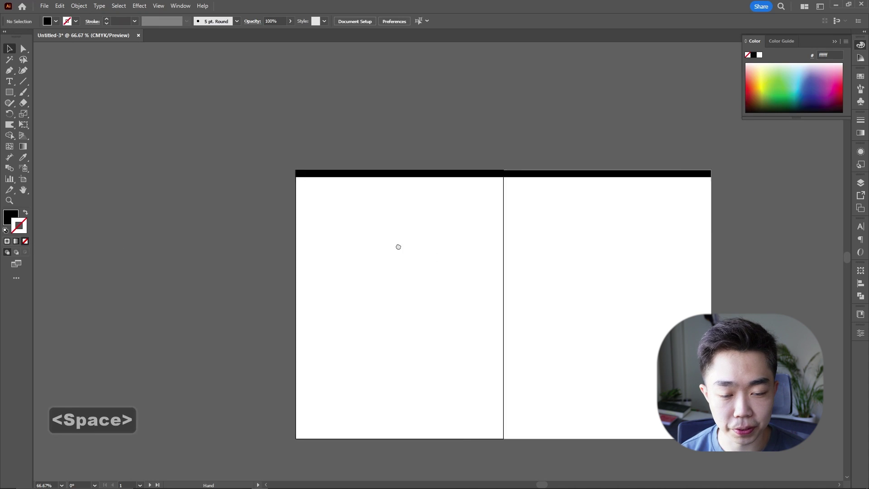
left_click(472, 175)
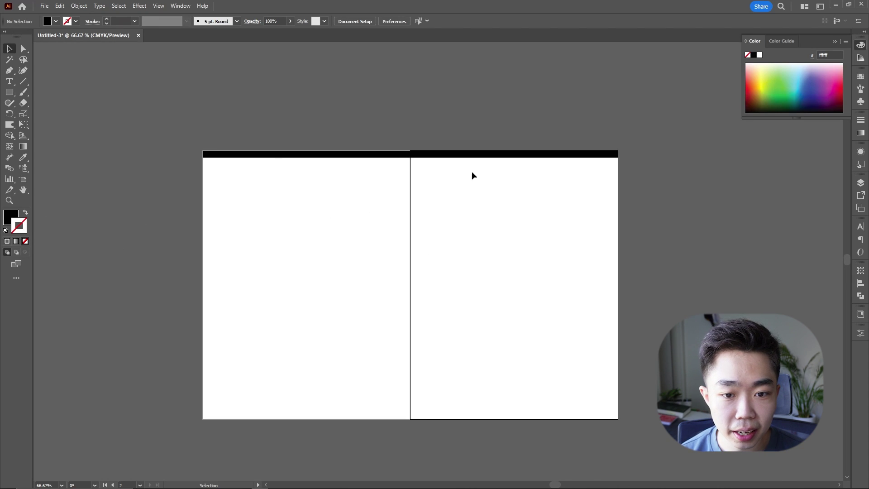
left_click(485, 158)
left_click_drag(498, 157, 501, 285)
left_click(594, 222)
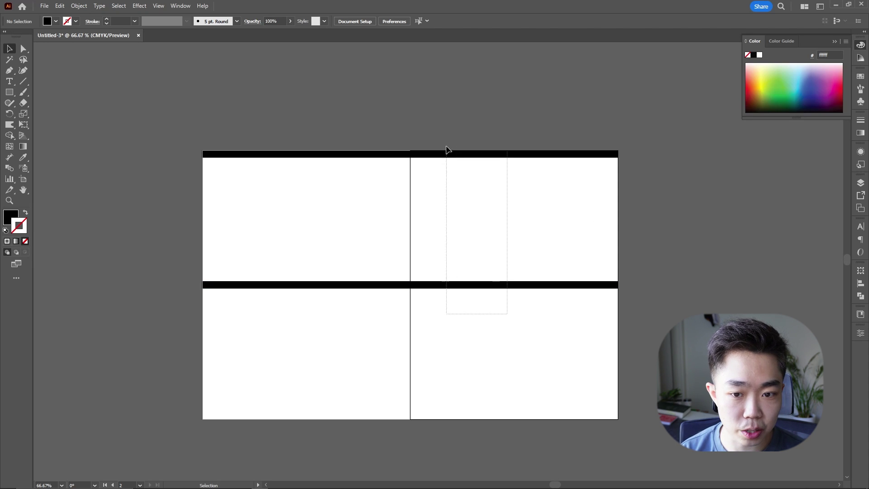
Step: Select both bars and set Blend Options to Specified Steps with 14 steps
left_click_drag(435, 119, 435, 119)
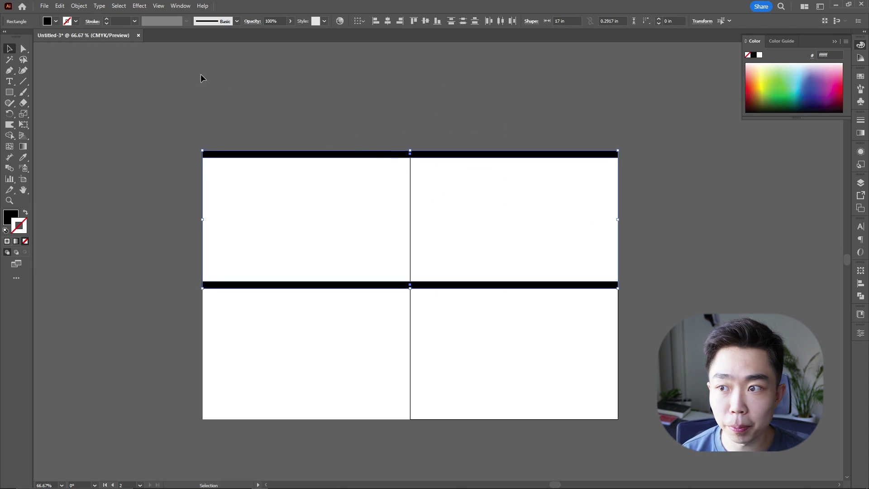
left_click(79, 6)
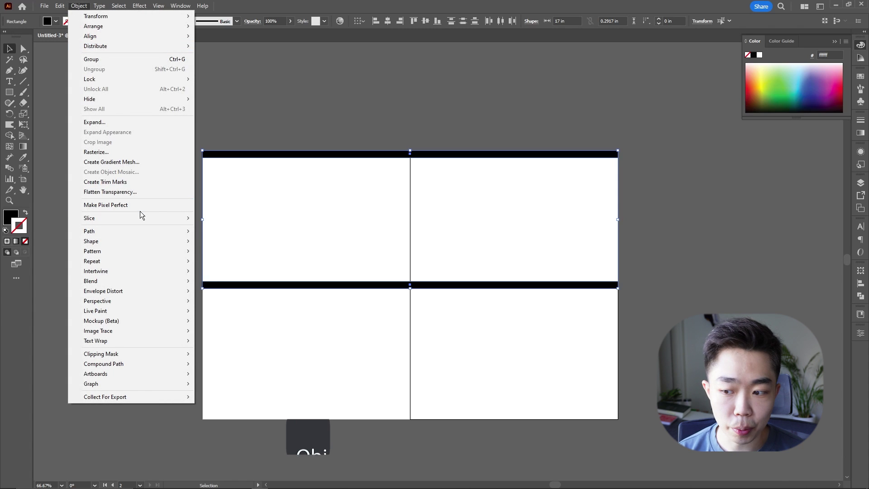
mouse_move(146, 286)
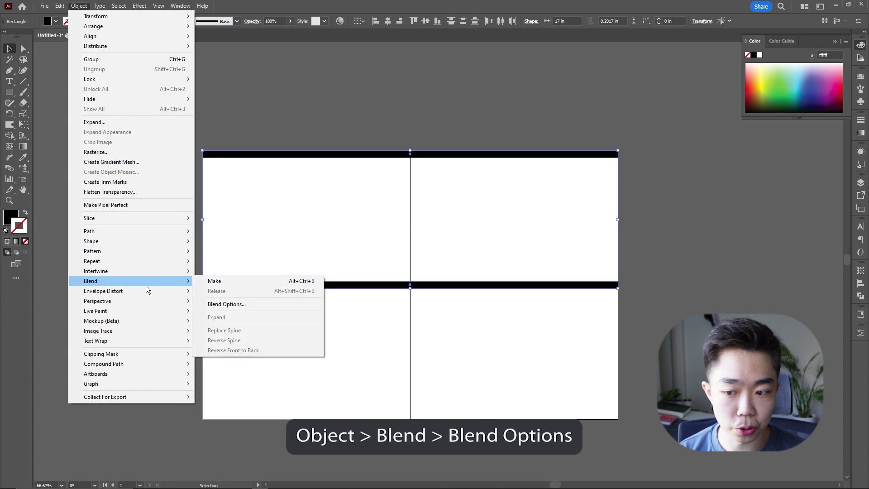
left_click(265, 307)
left_click_drag(435, 181, 417, 184)
left_click(414, 201)
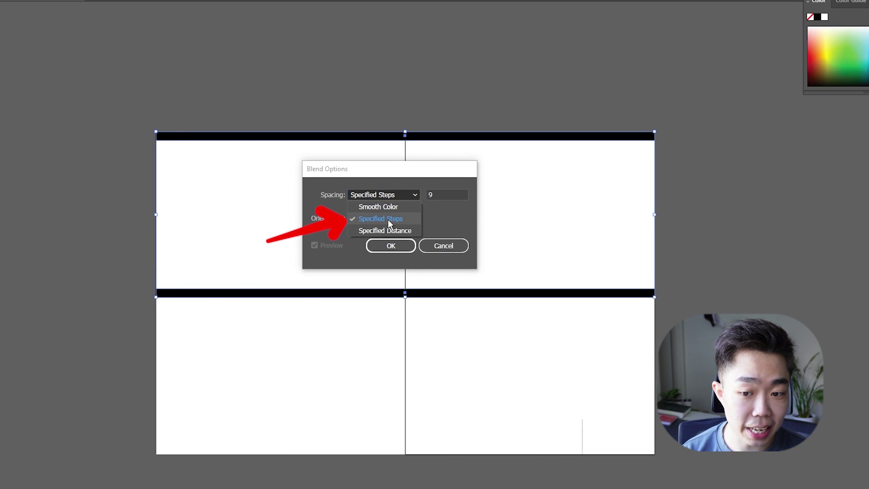
left_click(388, 222)
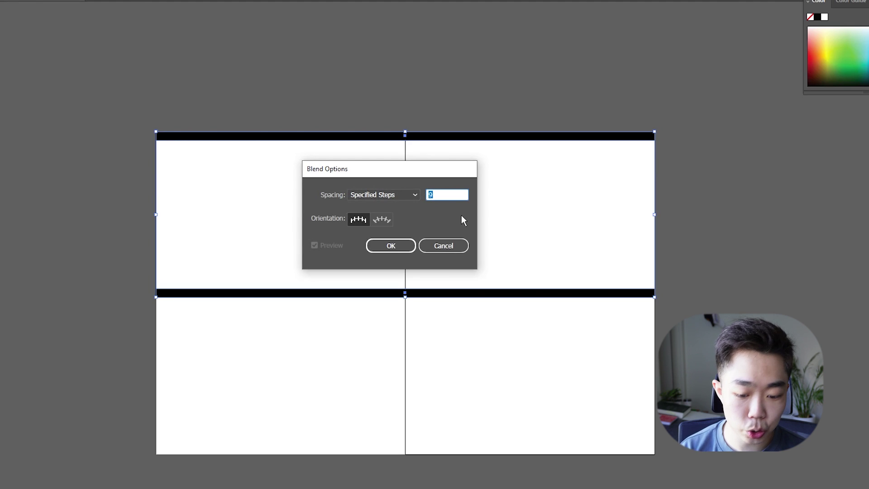
type("12")
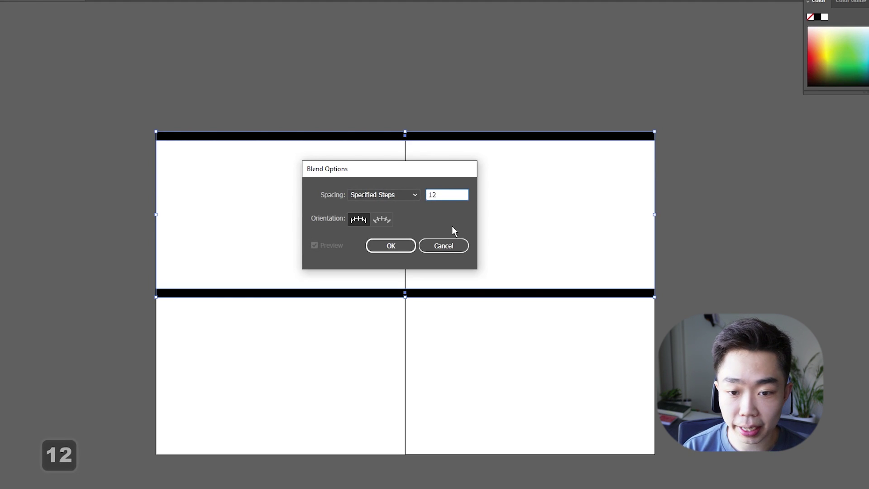
key("BackSpace")
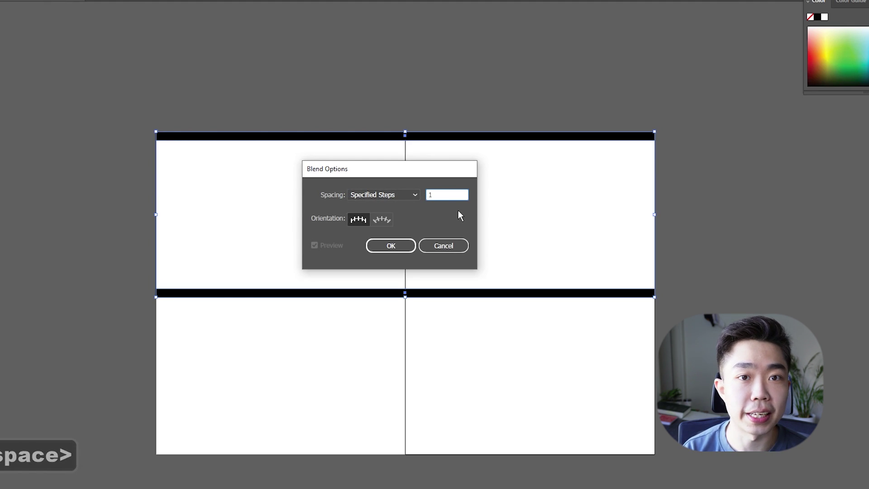
type("5")
key("BackSpace")
type("4")
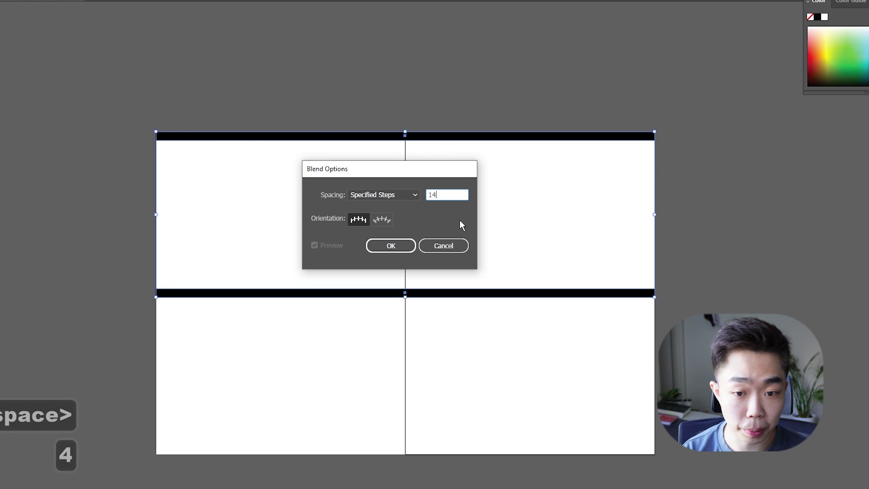
left_click(400, 244)
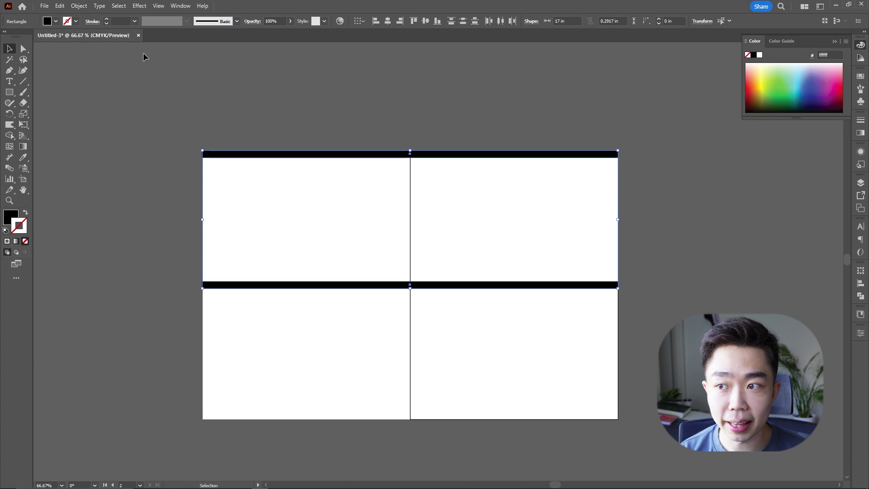
Step: Make the blend between the two black bars with Object > Blend > Make
left_click(85, 7)
mouse_move(156, 280)
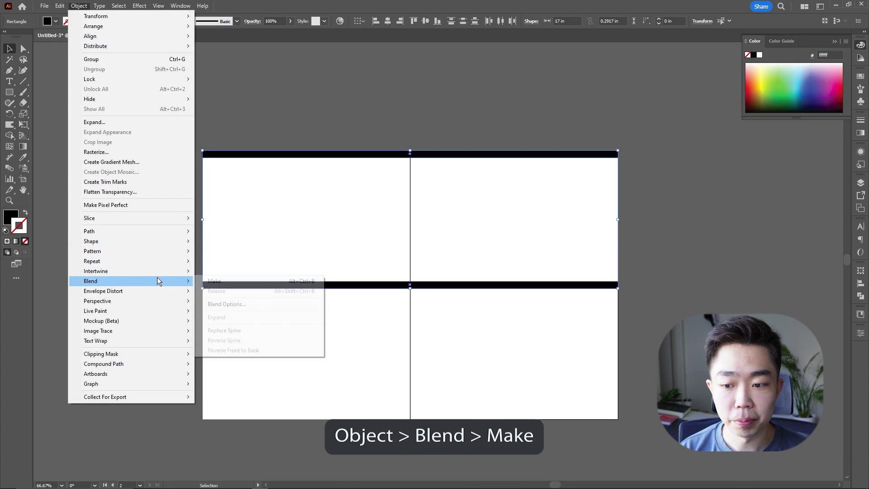
left_click(239, 281)
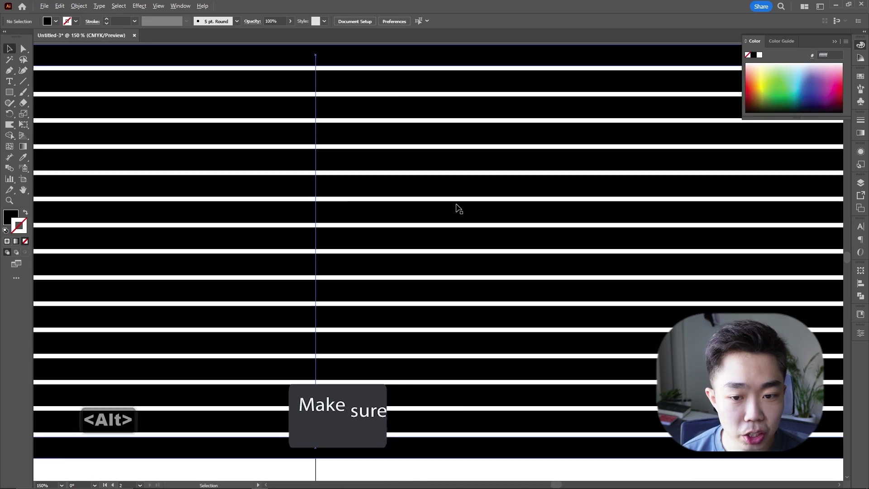
scroll(458, 208, "up", 3)
scroll(469, 214, "down", 4)
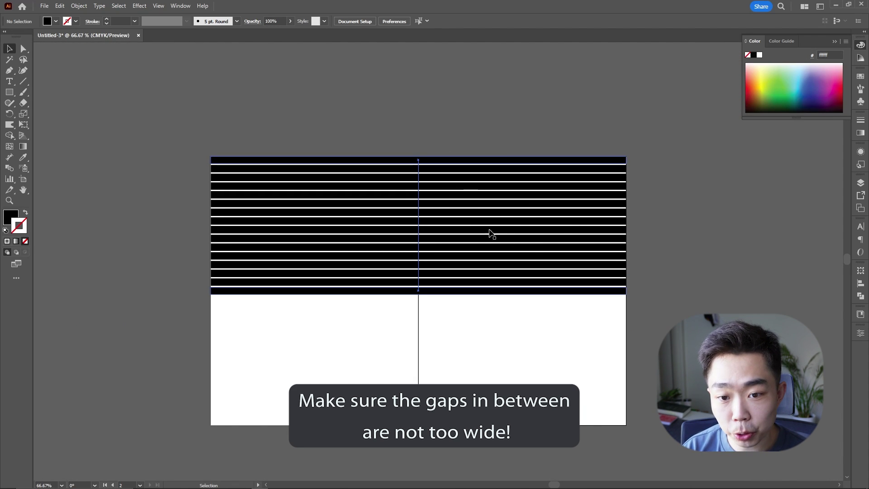
scroll(459, 202, "up", 1)
left_click_drag(459, 201, 461, 181)
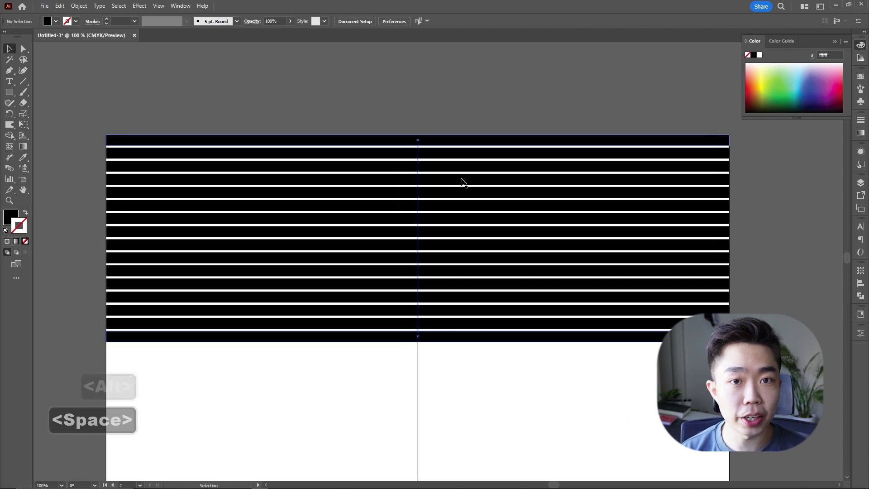
double_click(479, 146)
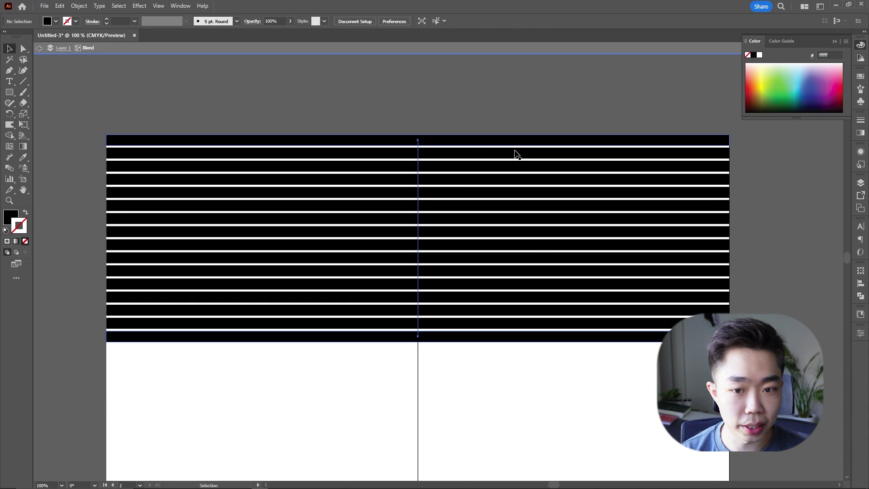
left_click(489, 340)
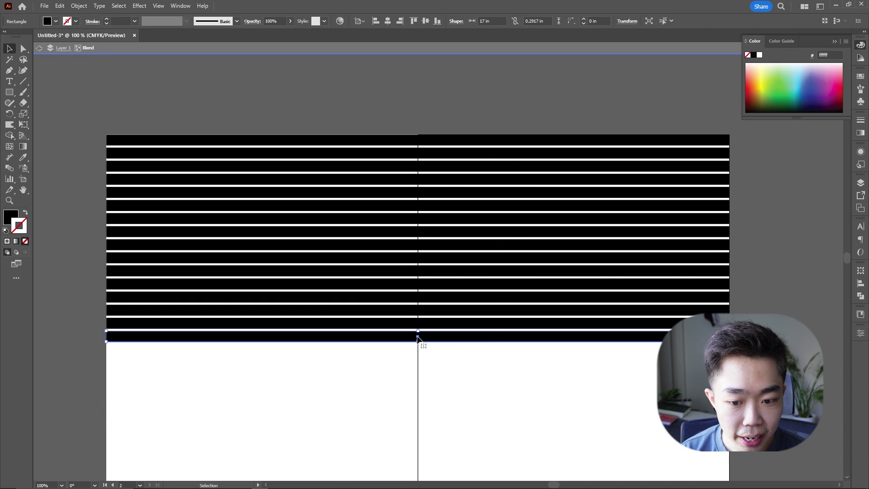
scroll(417, 338, "up", 2, "alt")
scroll(425, 333, "down", 2, "alt")
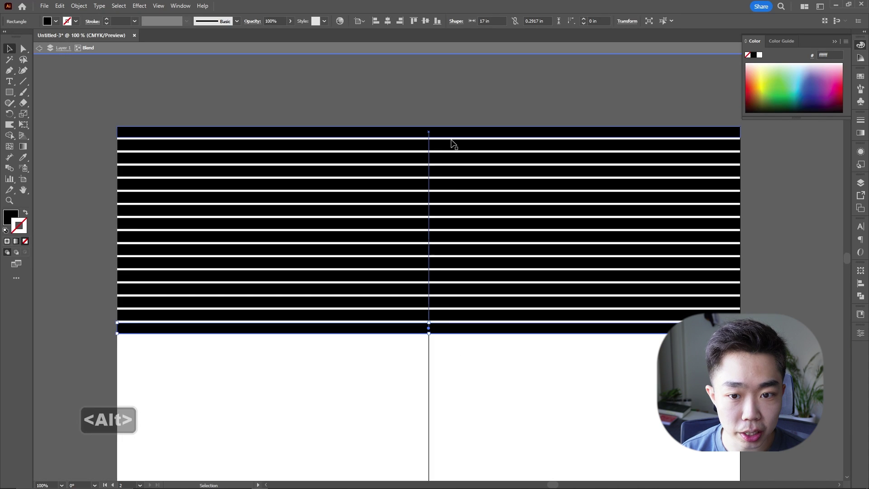
scroll(441, 330, "up", 3, "alt")
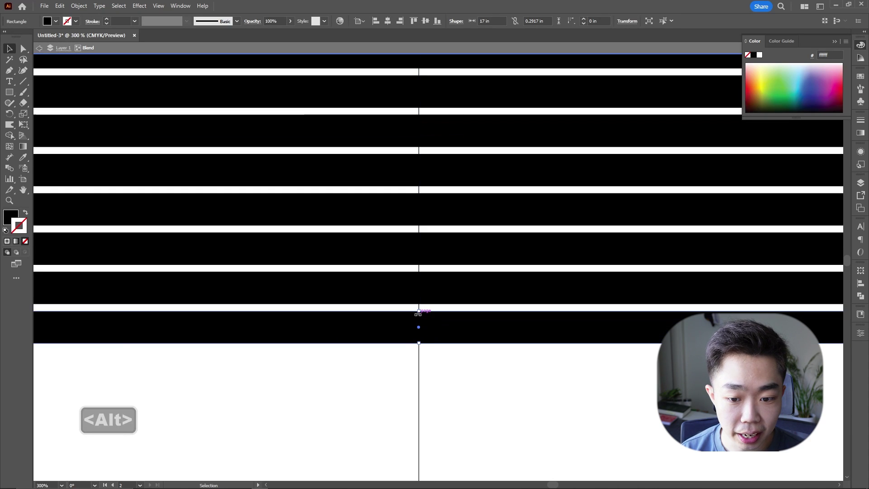
left_click_drag(418, 312, 419, 326)
scroll(431, 326, "down", 2)
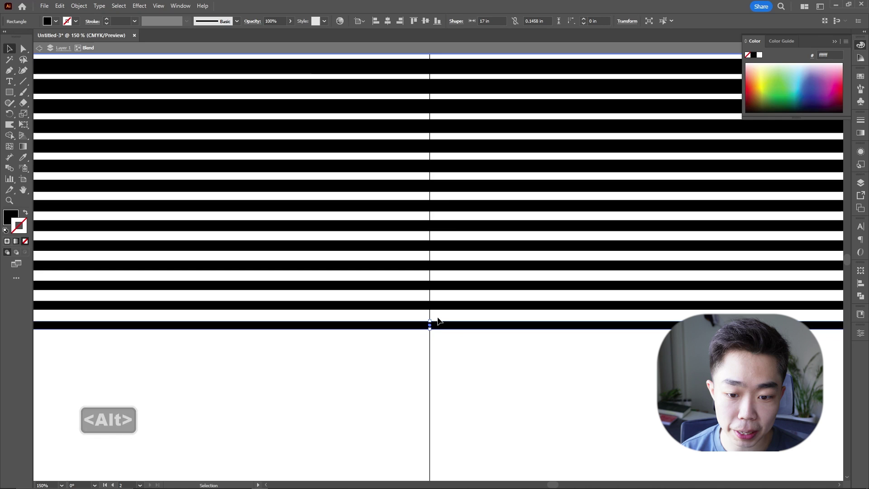
key("ctrl+z")
scroll(489, 286, "down", 1, "alt")
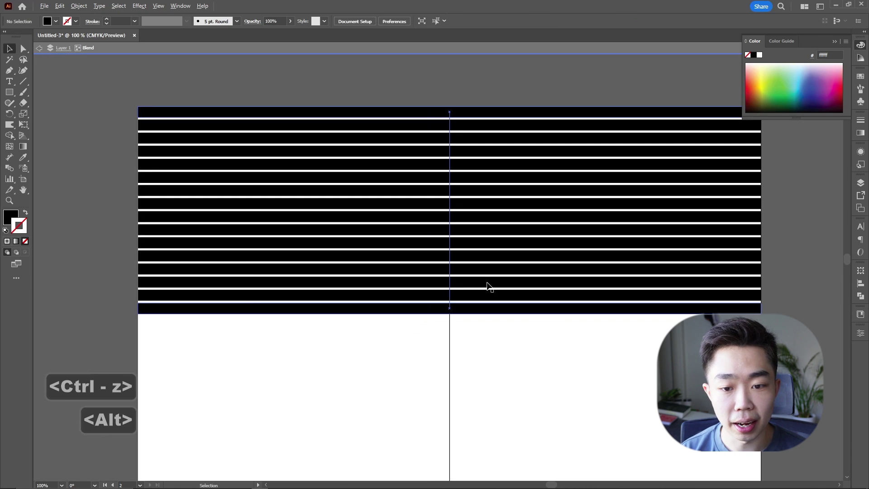
scroll(489, 286, "down", 1, "alt")
key("Escape")
key("Escape")
key("Escape")
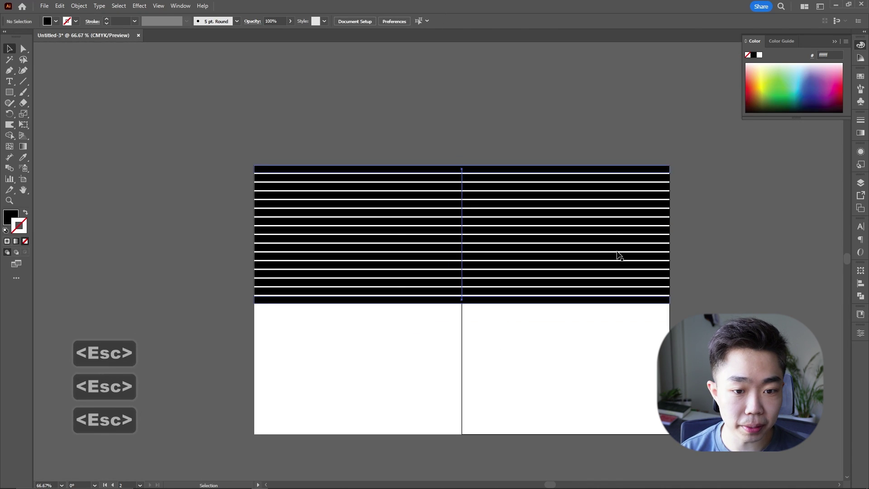
scroll(619, 255, "up", 1, "alt")
left_click_drag(582, 277, 559, 297)
left_click_drag(524, 346, 539, 348)
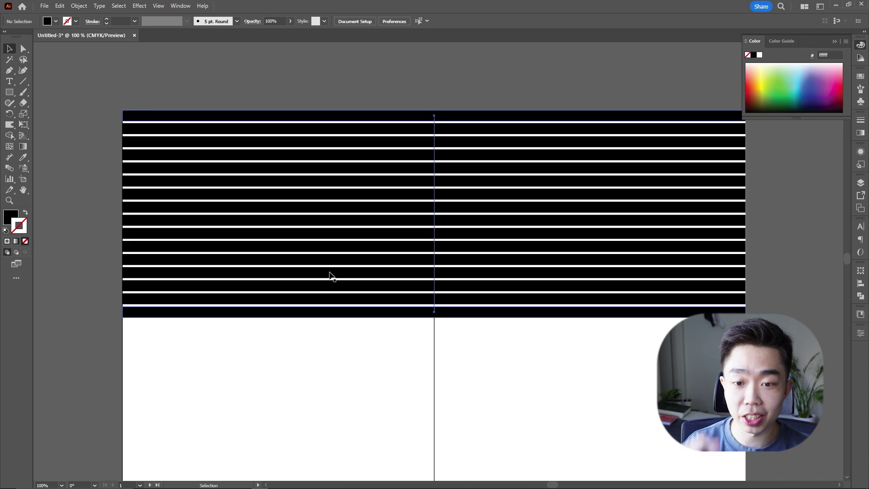
Step: Apply Envelope Distort > Make with Mesh to the striped blend, keeping 5 rows and 5 columns
left_click(331, 118)
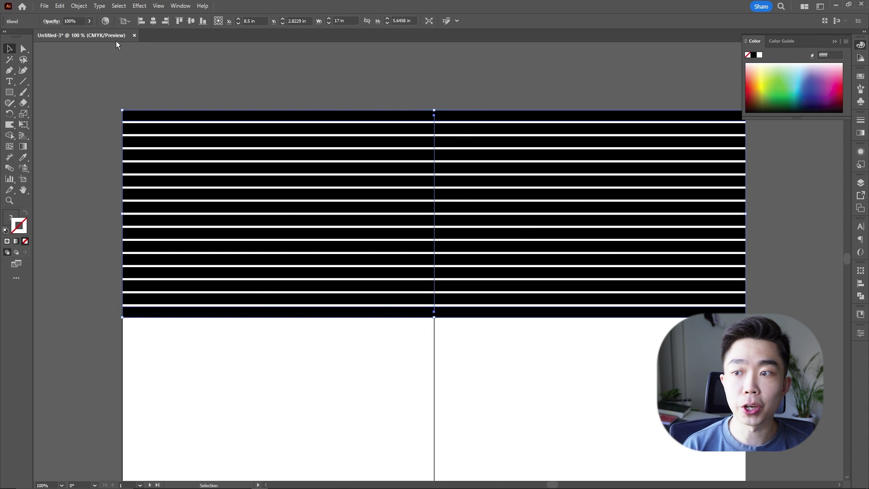
left_click(81, 6)
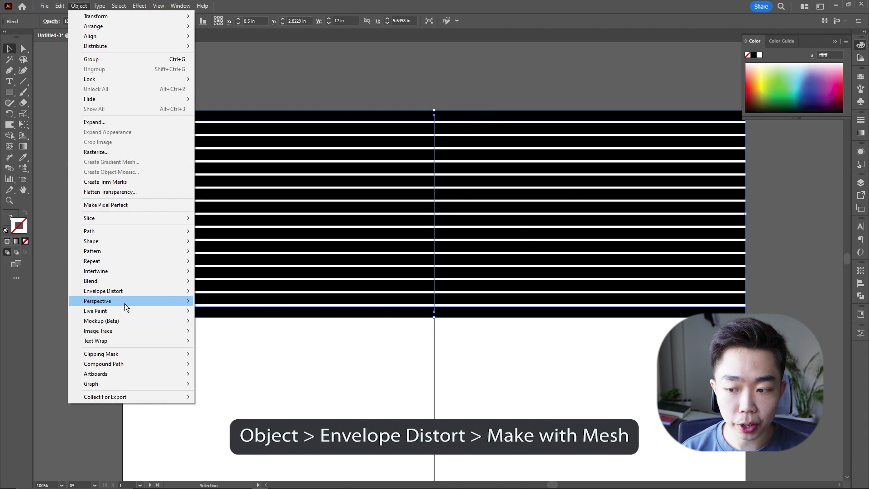
mouse_move(167, 295)
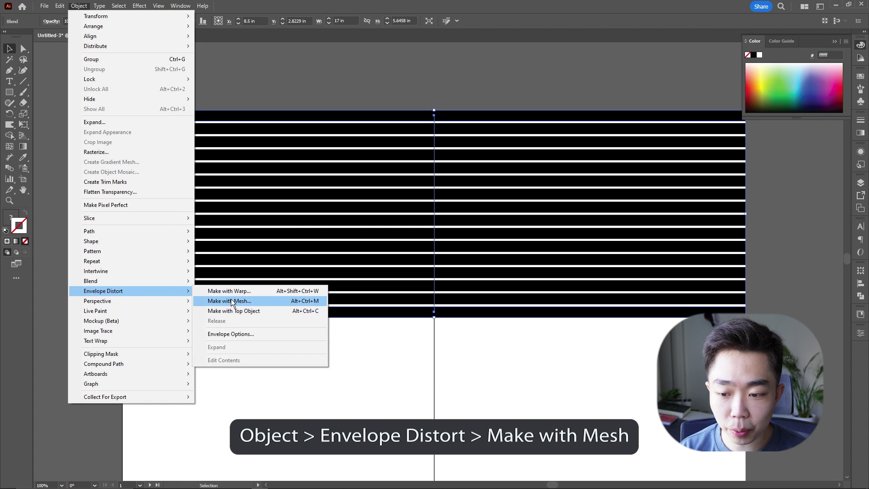
left_click(242, 300)
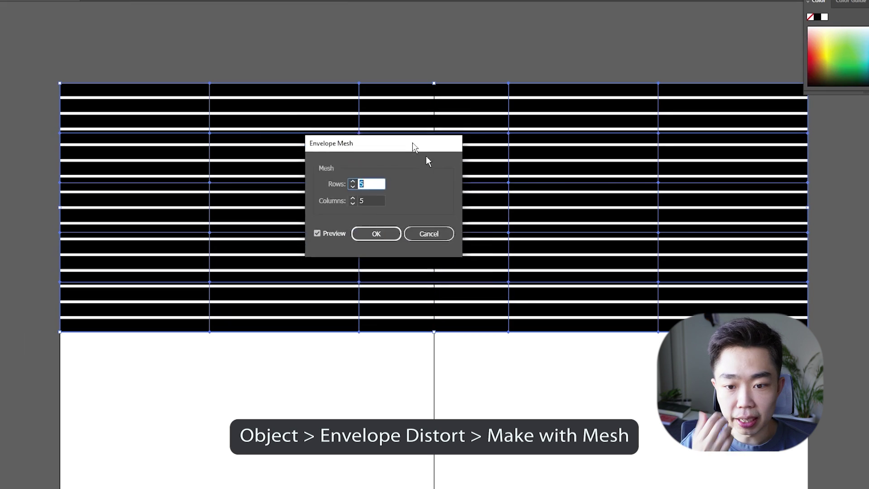
left_click_drag(427, 170, 460, 163)
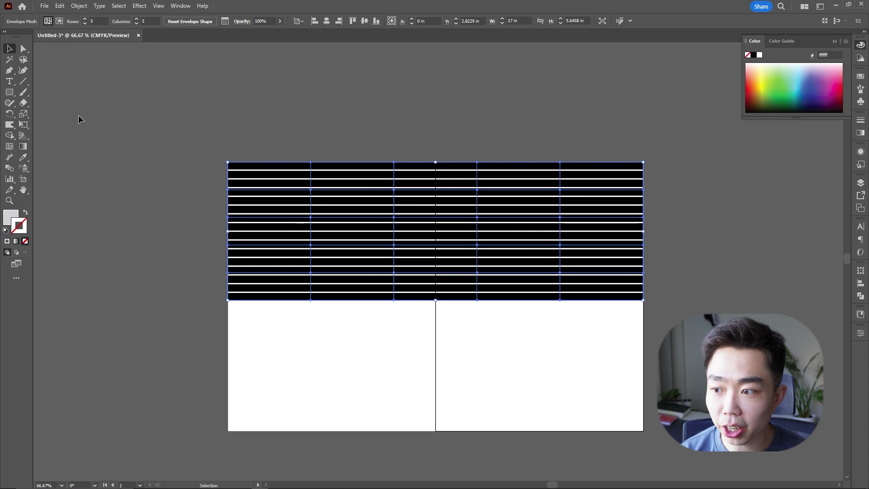
Step: Choose the Warp Tool and accept a 13.8888 in width and height brush at 100% intensity
left_click(14, 131)
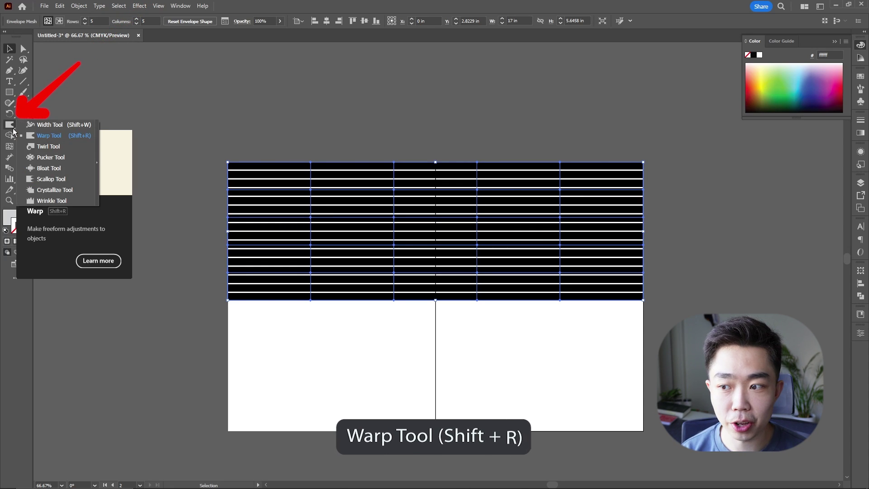
left_click(45, 128)
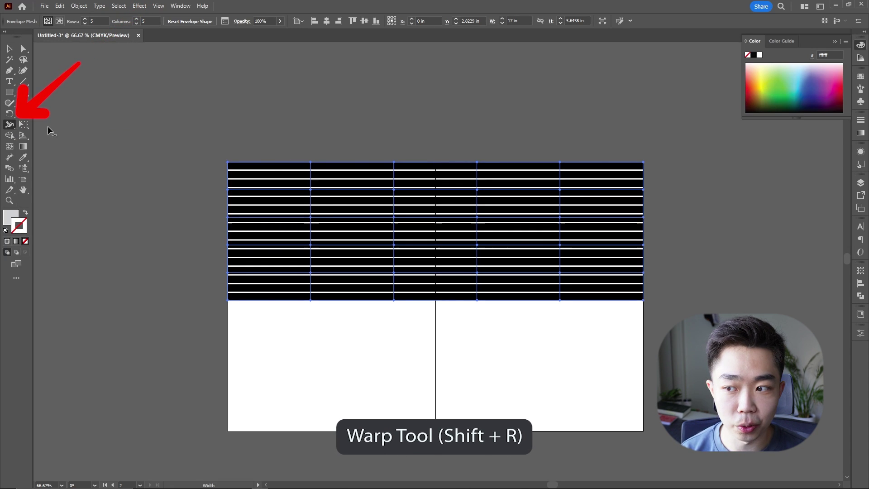
left_click(11, 126)
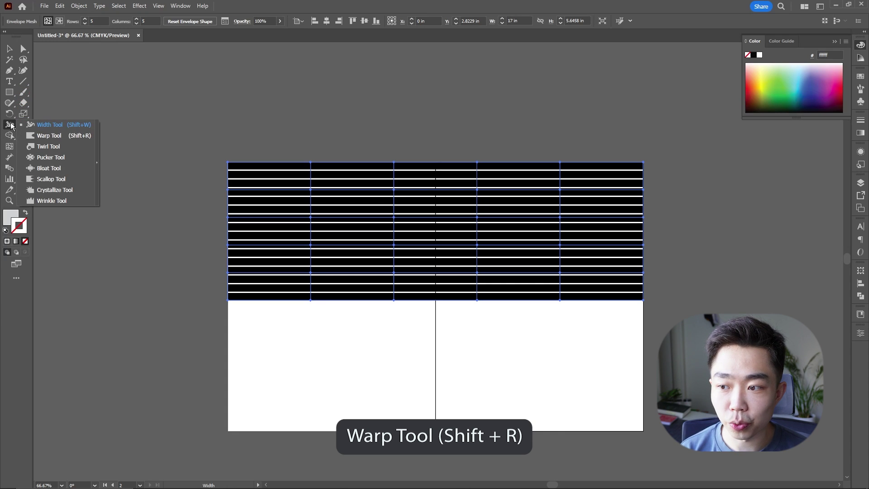
left_click(40, 138)
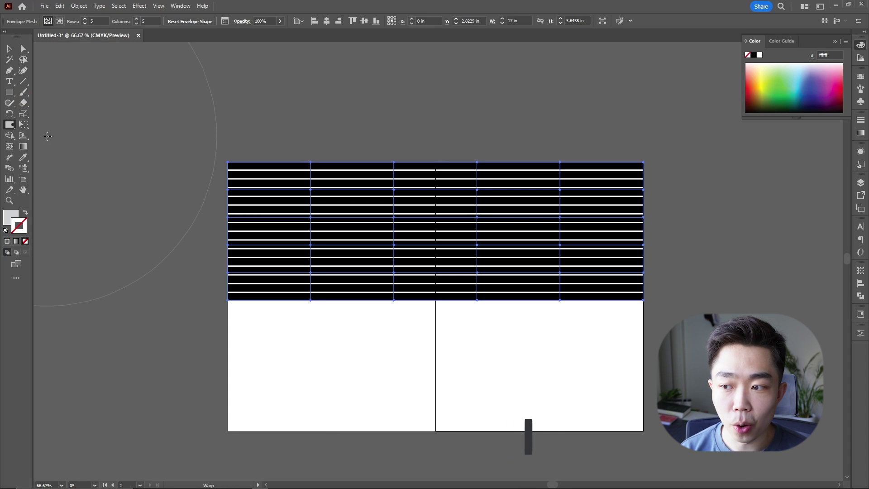
double_click(11, 125)
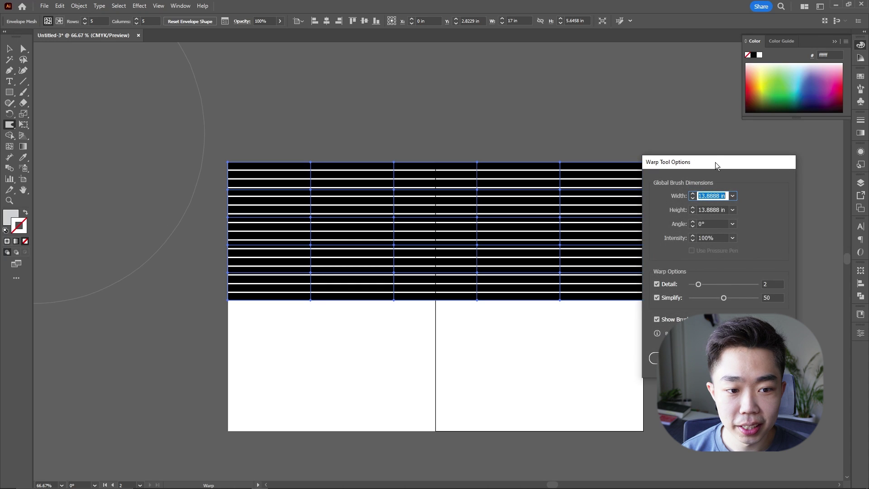
left_click_drag(716, 166, 434, 115)
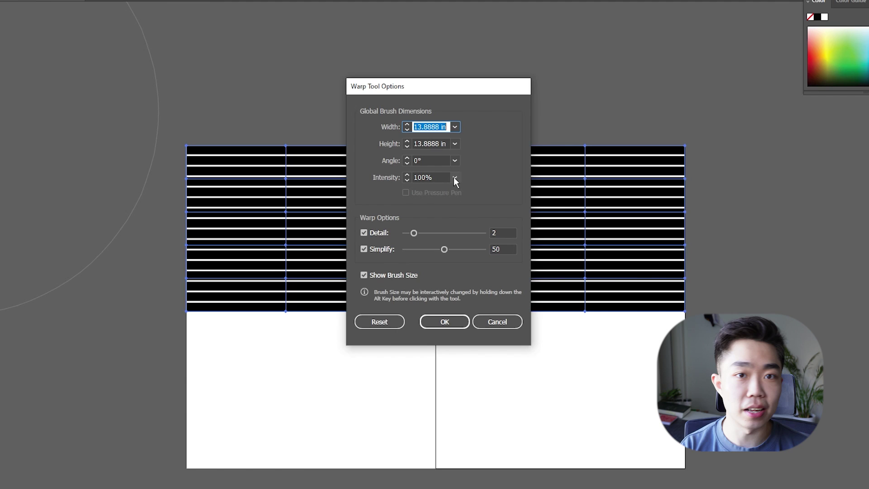
left_click(443, 321)
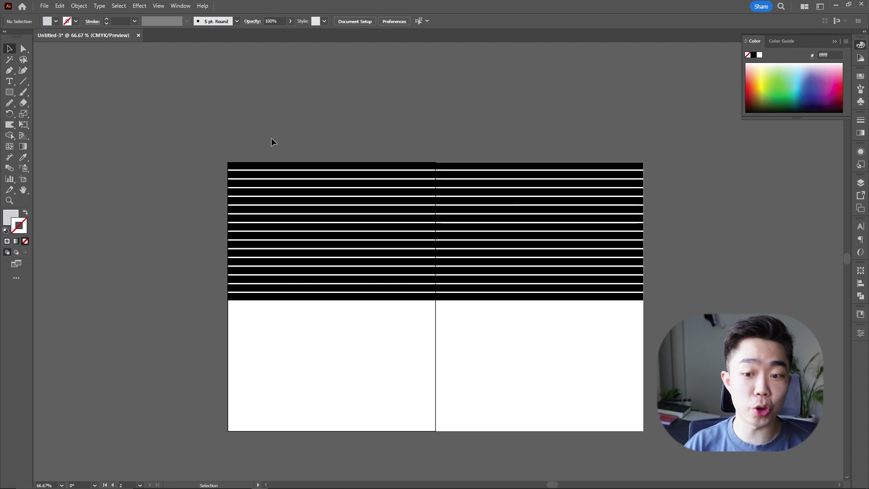
Step: Warp the stripes into a hump over the left page and pull the right side down
left_click(348, 200)
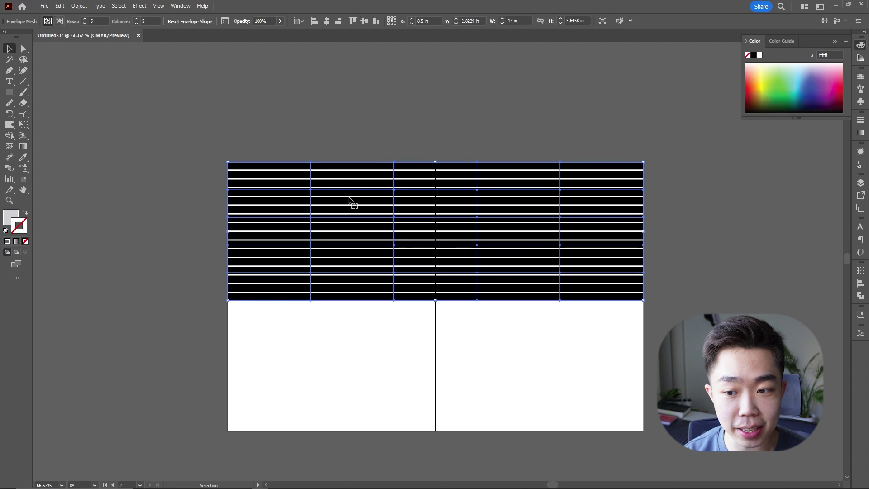
left_click(380, 140)
left_click(368, 180)
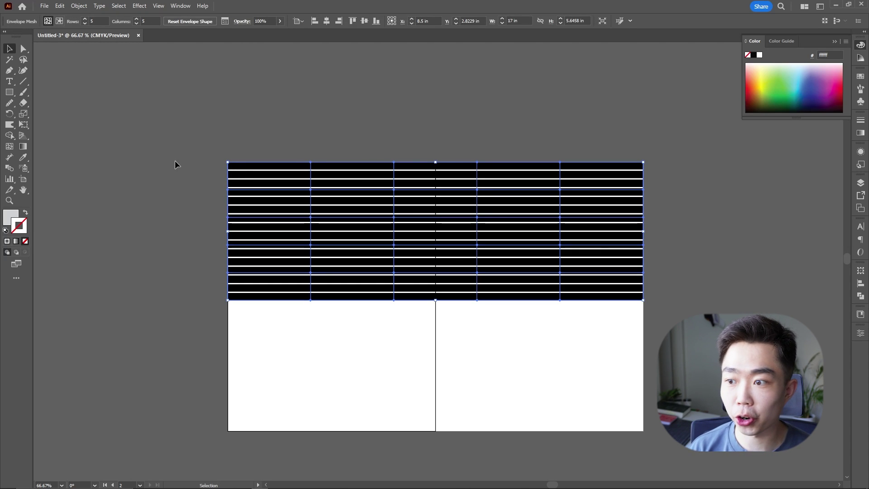
key("shift+r")
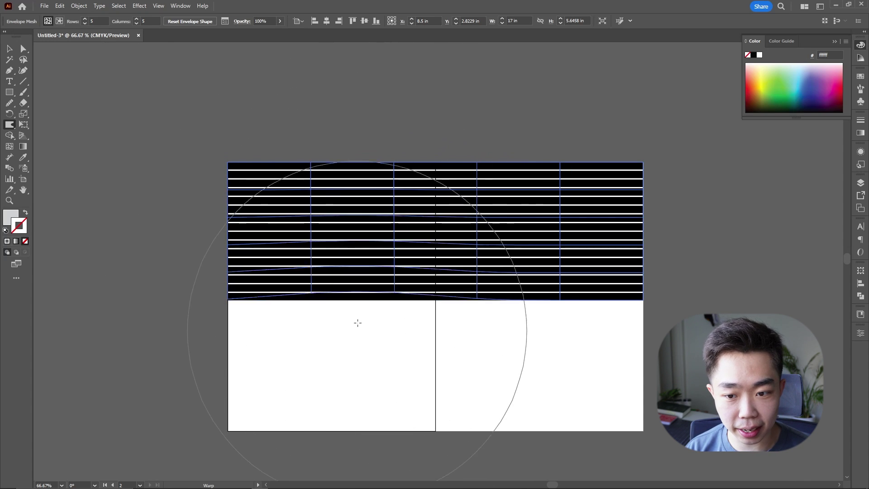
left_click_drag(357, 322, 358, 240)
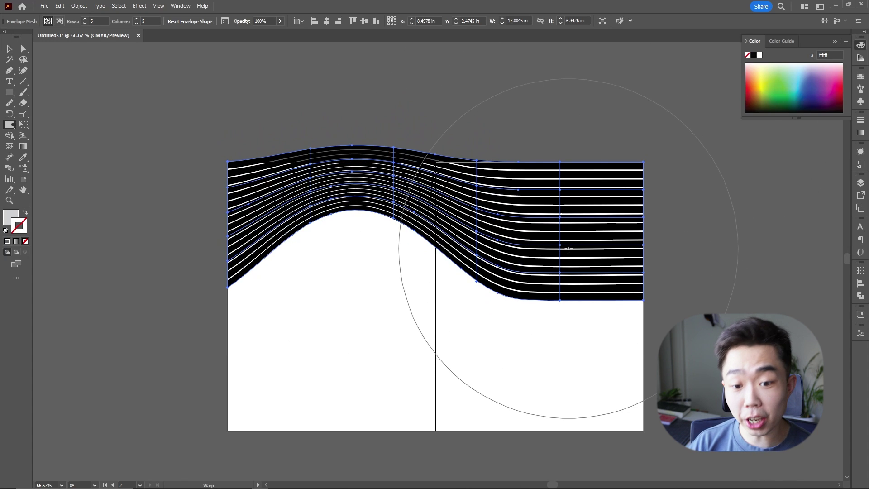
mouse_move(570, 256)
left_mouse_down()
mouse_move(588, 344)
mouse_move(575, 400)
mouse_move(608, 455)
mouse_move(598, 446)
left_mouse_up()
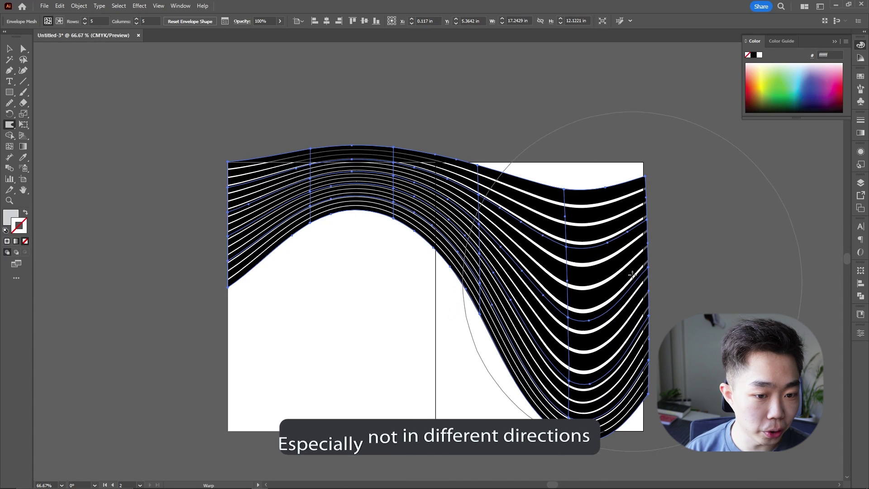
mouse_move(406, 346)
left_mouse_down()
mouse_move(423, 331)
mouse_move(423, 306)
left_mouse_up()
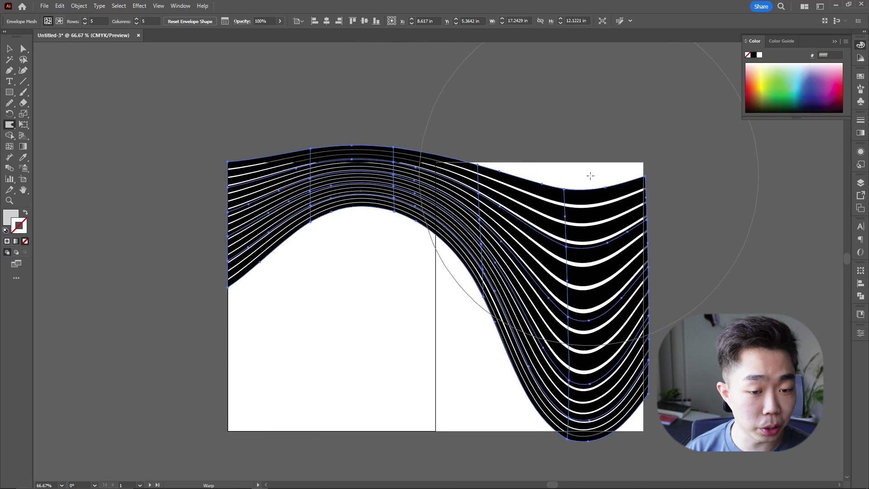
Step: Push the wave's right edge and top-right corner further outward, then deselect
left_click_drag(662, 182, 670, 152)
left_click_drag(670, 230, 686, 318)
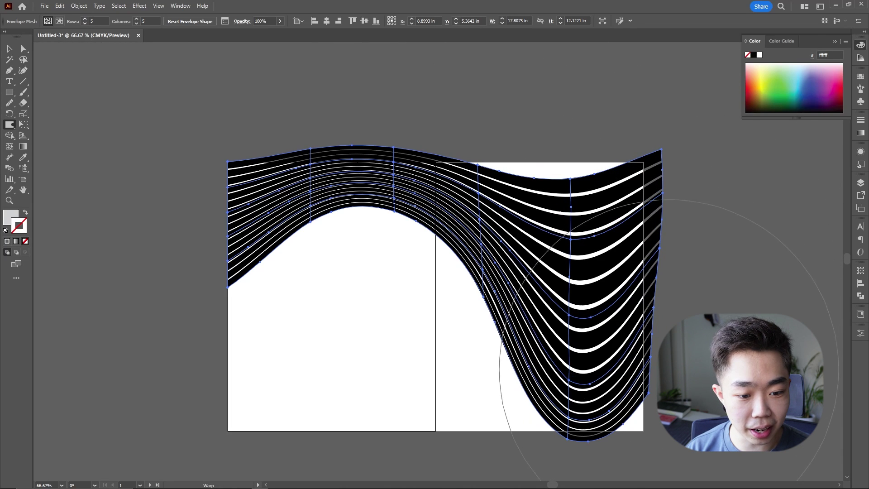
left_click_drag(669, 369, 690, 301)
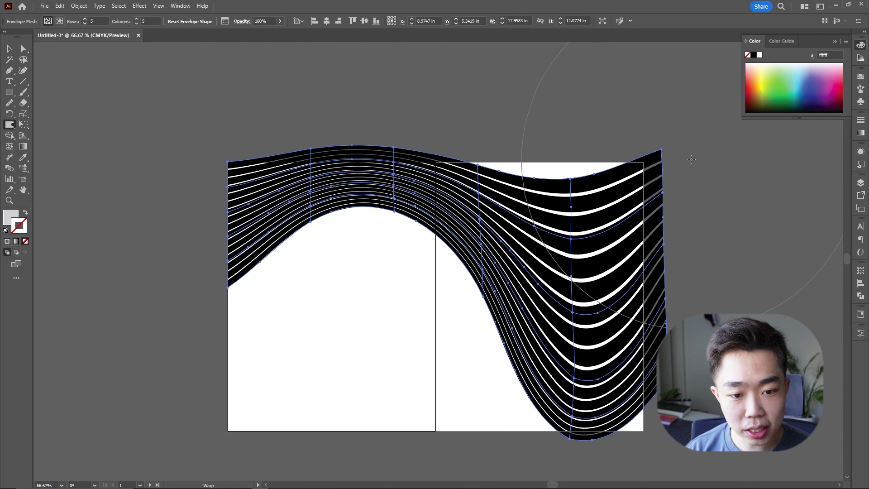
left_click_drag(691, 159, 687, 150)
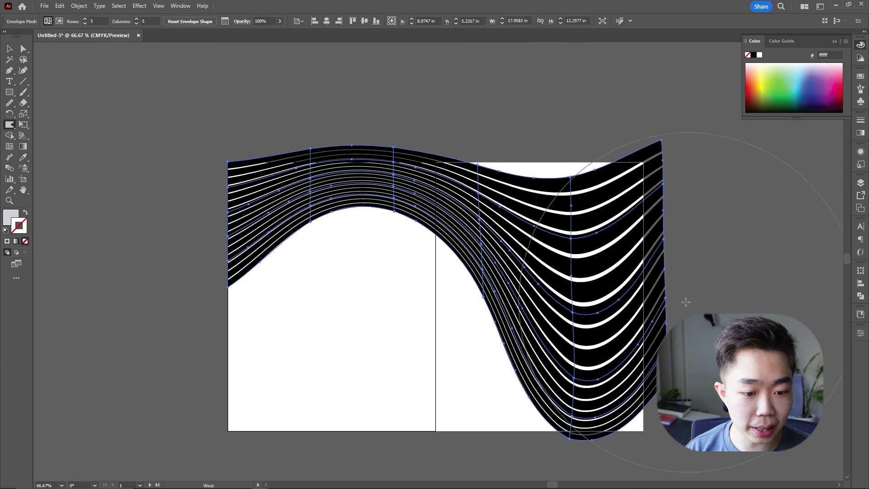
mouse_move(686, 302)
left_mouse_down()
mouse_move(676, 294)
mouse_move(670, 313)
mouse_move(690, 285)
mouse_move(710, 194)
left_mouse_up()
key("v")
left_click(397, 110)
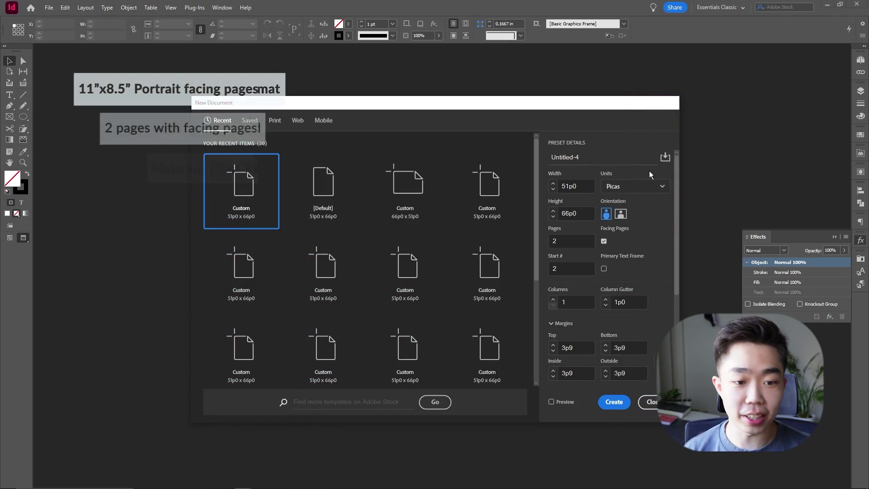
Step: Create a 2-page facing 8.5 × 11 in document in inches, starting on page 2, with 0.625 in margins and 0.125 in bleed
left_click(634, 186)
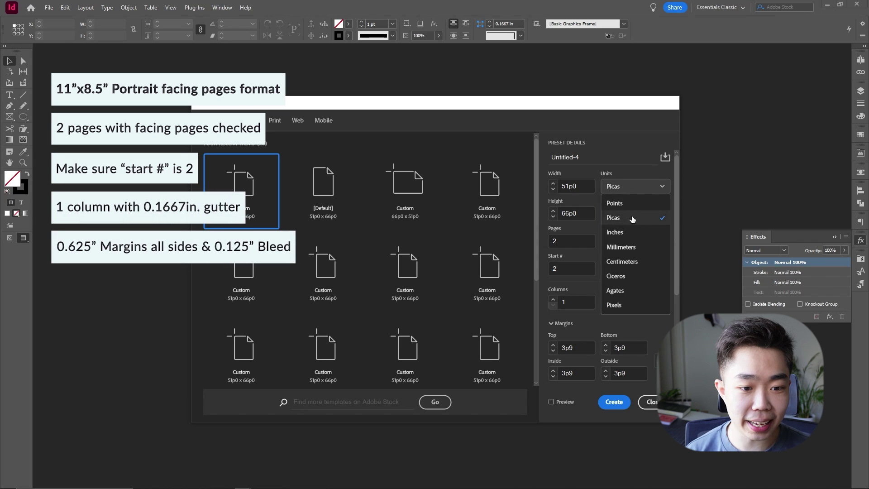
left_click(616, 232)
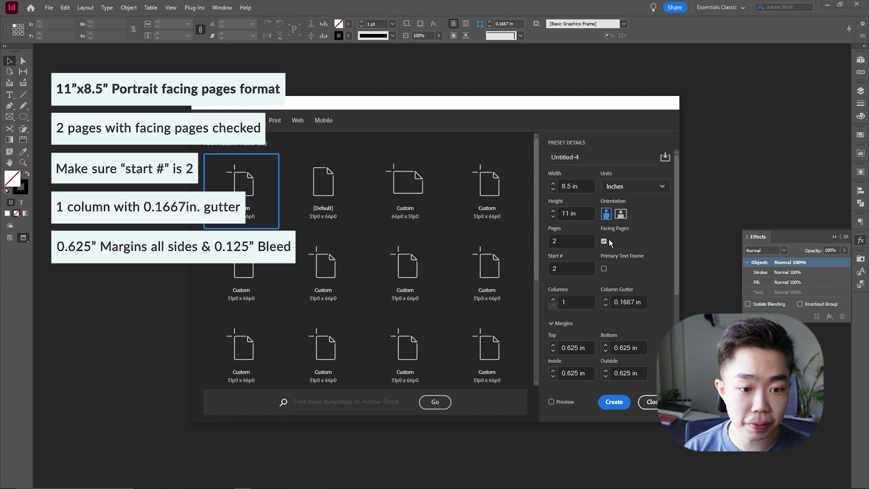
scroll(575, 244, "down", 1)
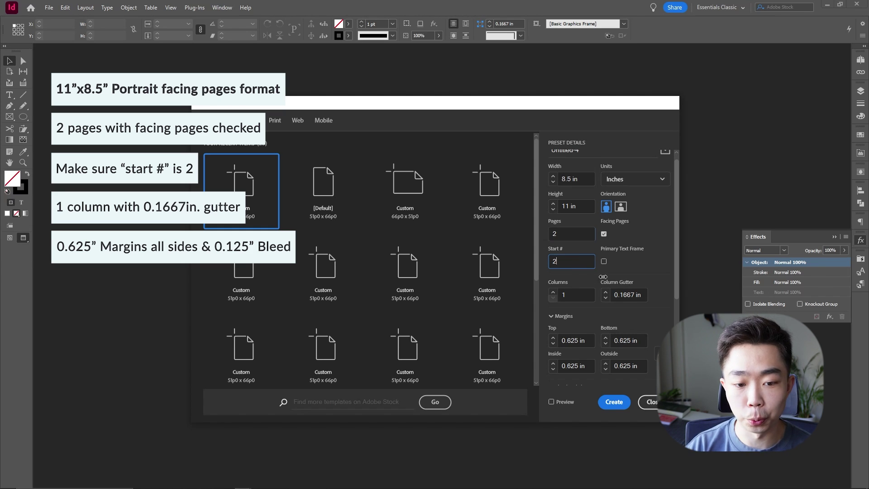
scroll(673, 267, "down", 5)
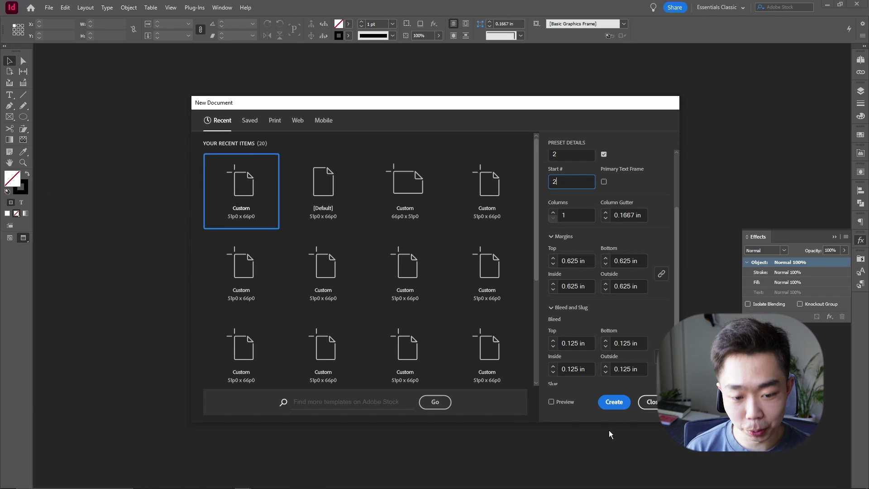
left_click(614, 401)
key("space")
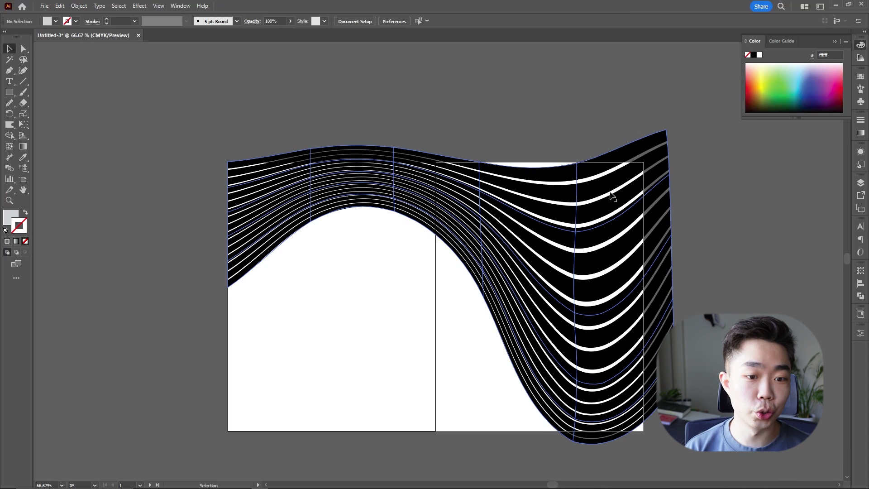
Step: Copy the striped wave from Illustrator and paste it onto the new InDesign spread
left_click(611, 194)
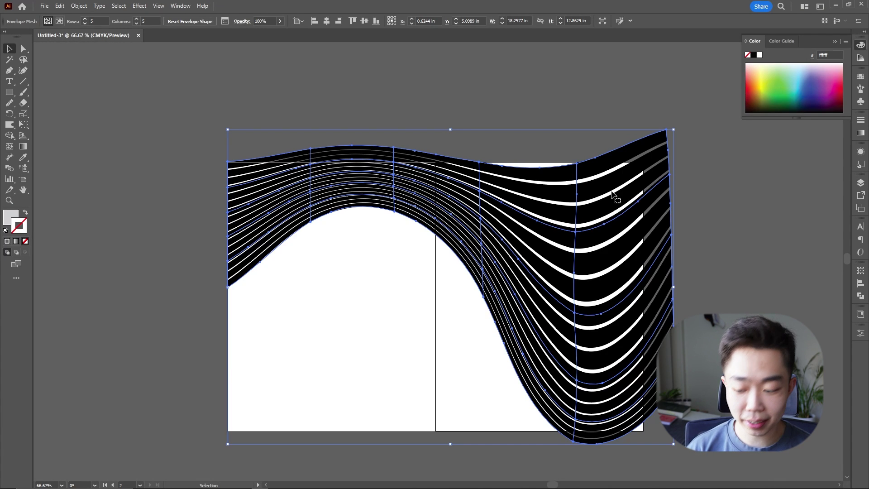
key("ctrl+c")
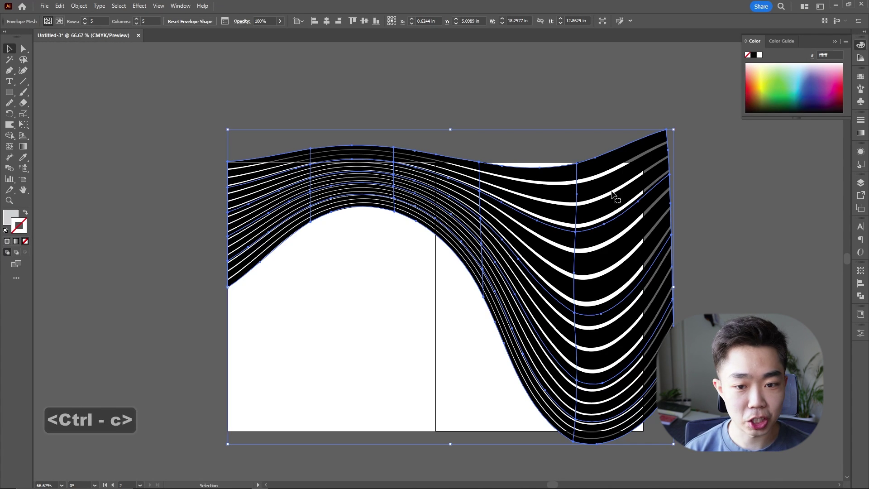
left_click(832, 6)
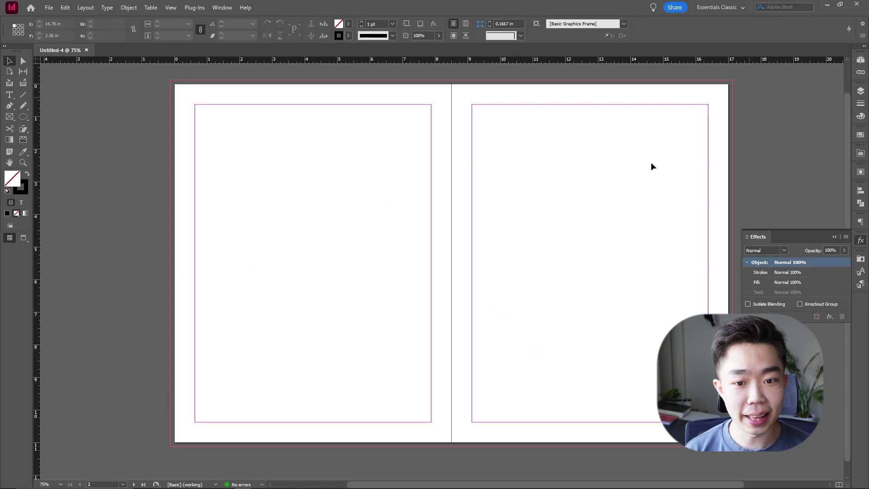
key("ctrl+v")
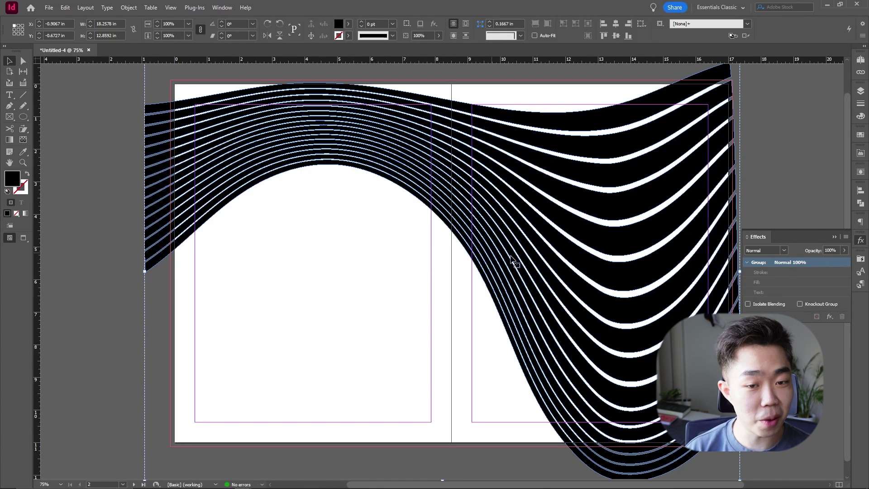
scroll(673, 227, "down", 2)
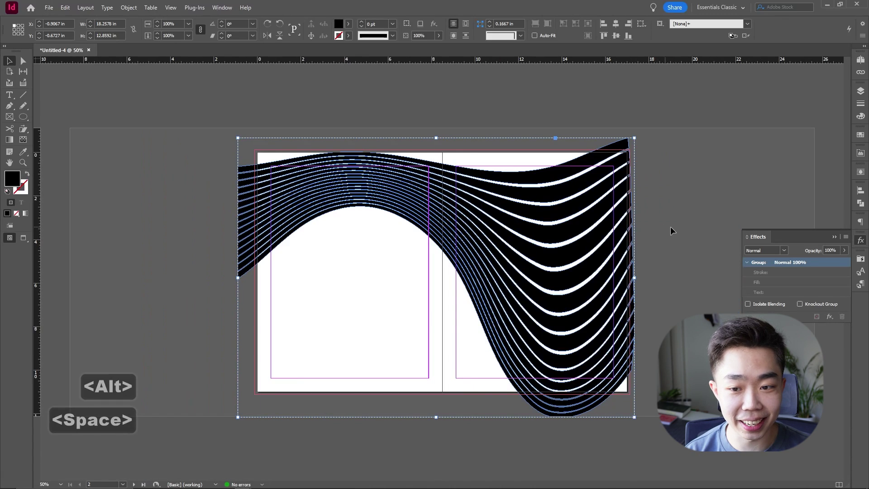
left_click(646, 244)
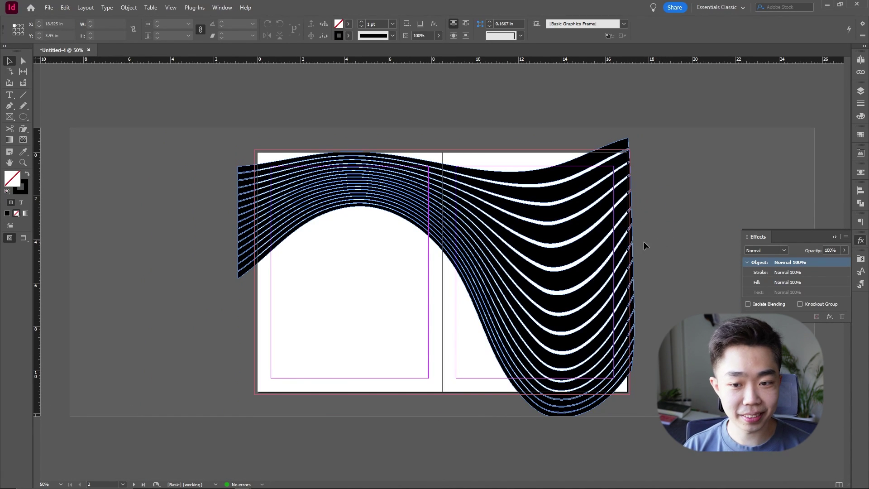
Step: Preview the spread trimmed to the page edges and reposition the pasted wave
key("w")
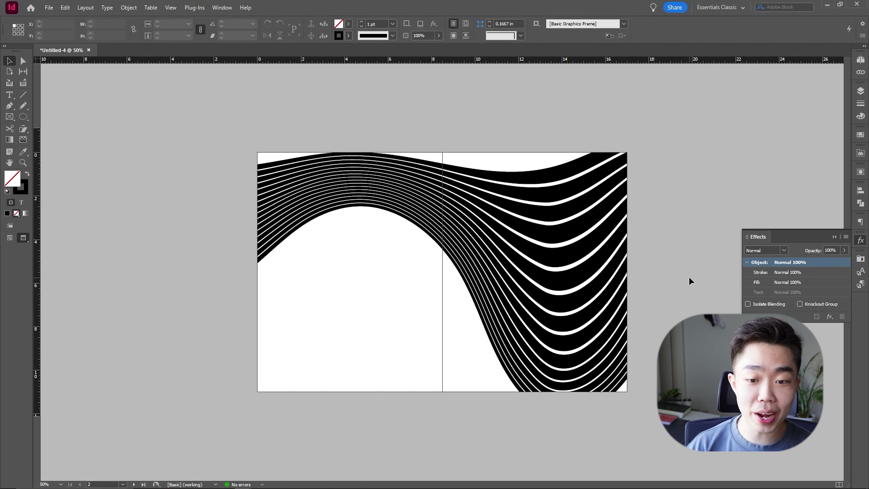
left_click(597, 288)
left_click_drag(666, 279, 635, 278)
left_click(673, 261)
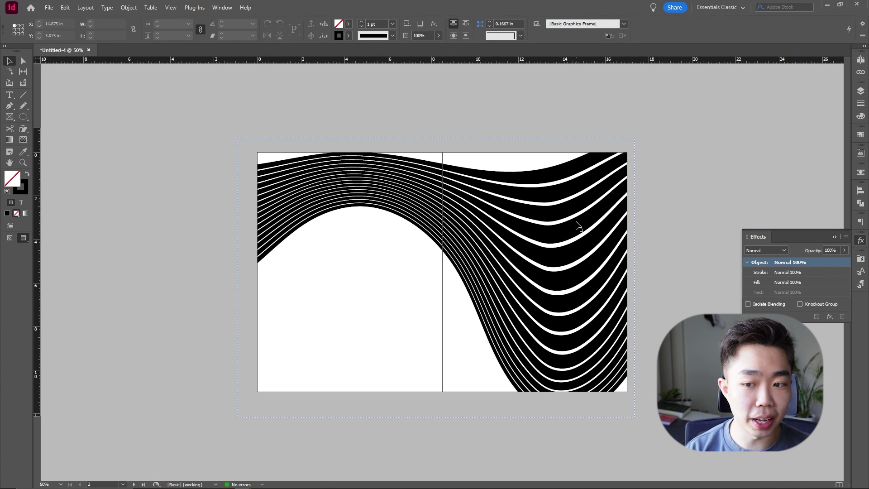
key("w")
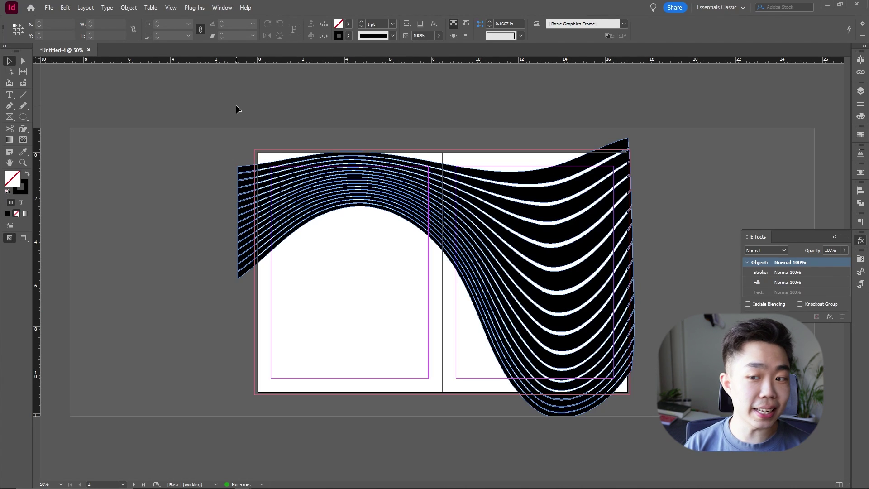
Step: Recheck the wave's coverage in Preview mode, then return to Normal view with nothing selected
left_click(579, 267)
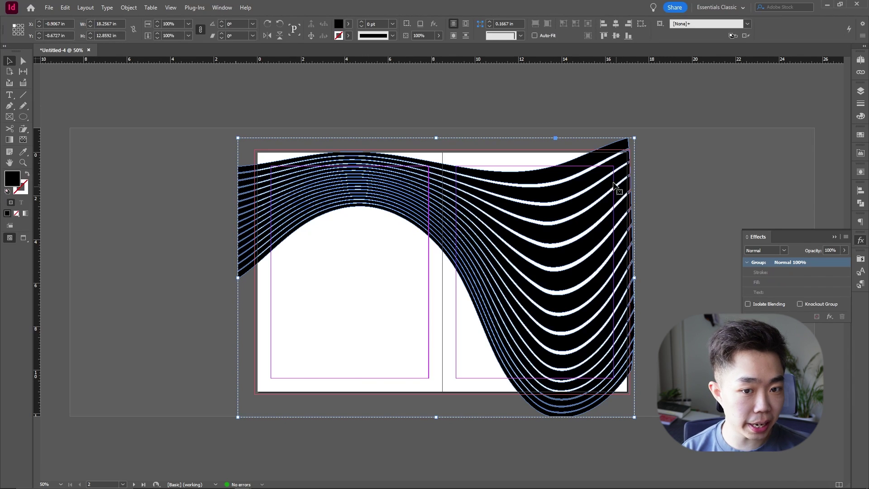
scroll(458, 138, "up", 2)
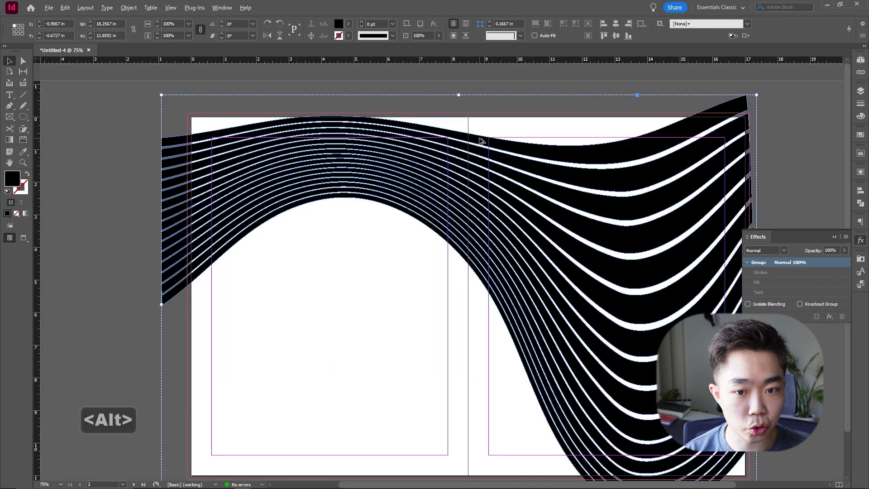
scroll(504, 96, "down", 2)
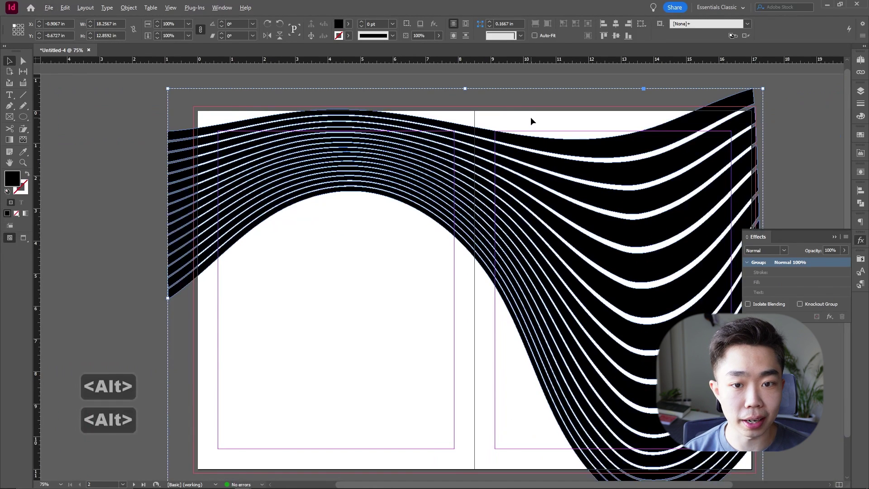
key("u")
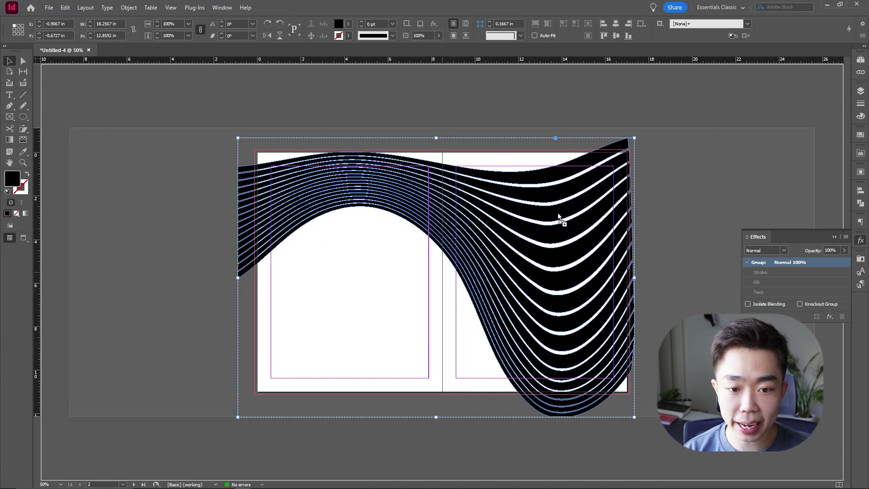
left_click(677, 195)
key("w")
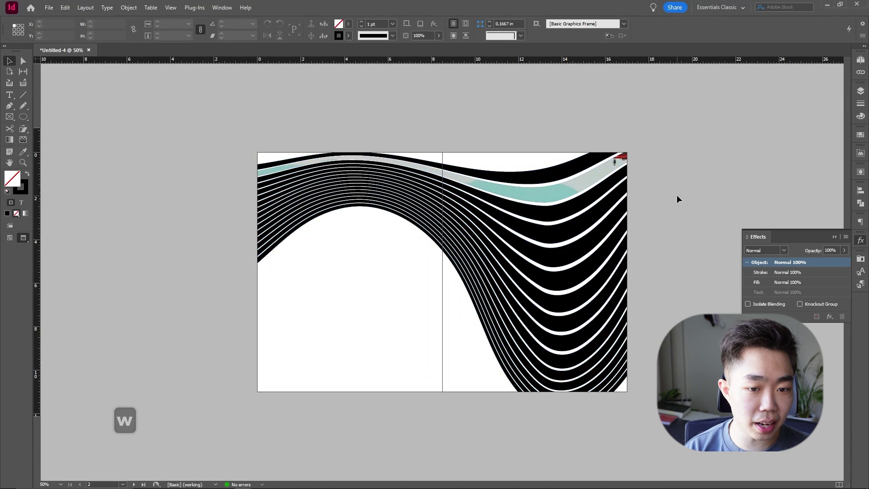
key("w")
key("ctrl+z")
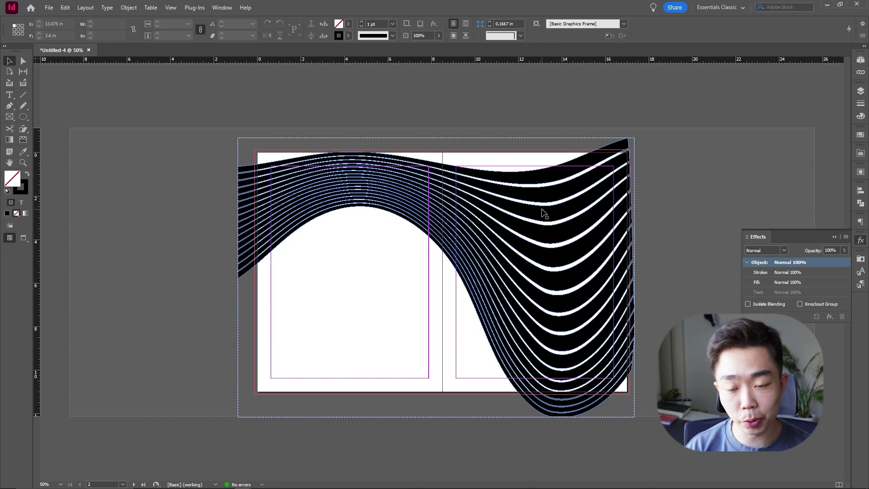
left_click(652, 194)
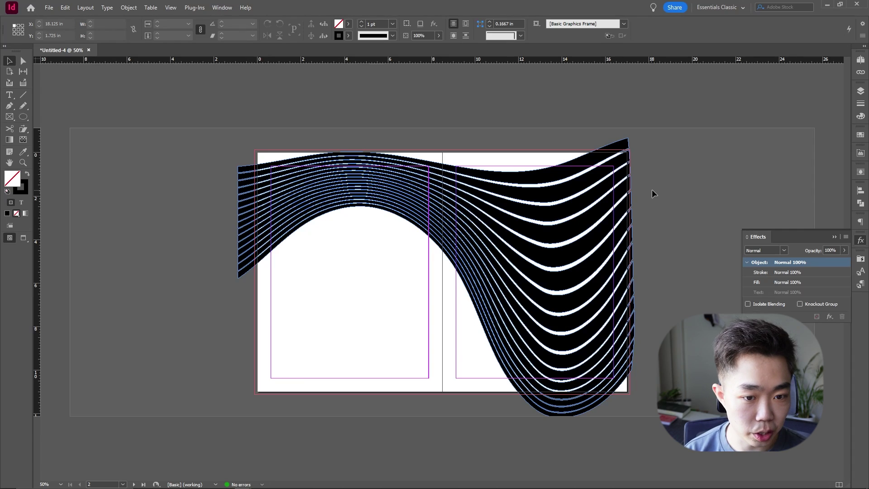
Step: Ungroup the wave stripes and merge them with Object > Paths > Make Compound Path
right_click(596, 229)
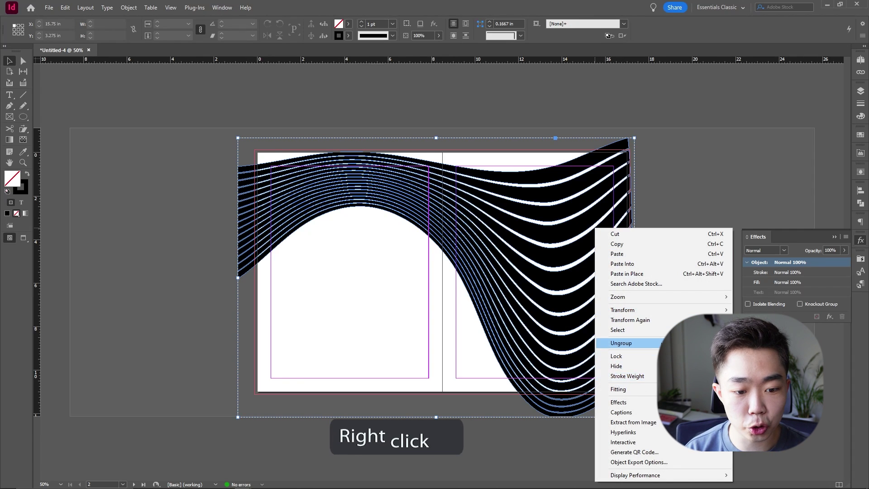
left_click(633, 343)
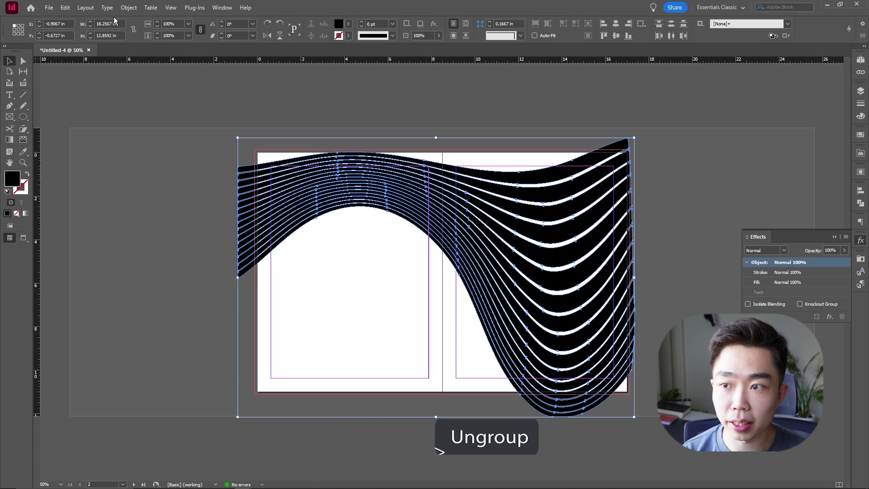
left_click(128, 8)
mouse_move(200, 295)
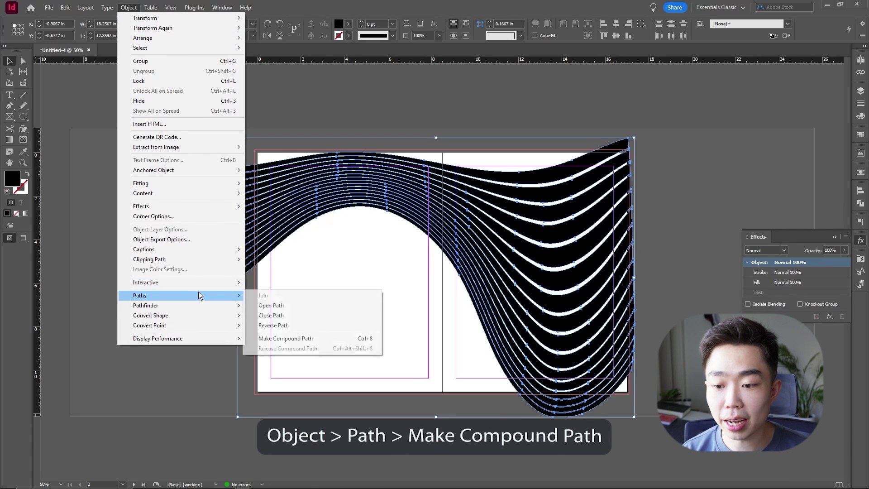
left_click(319, 339)
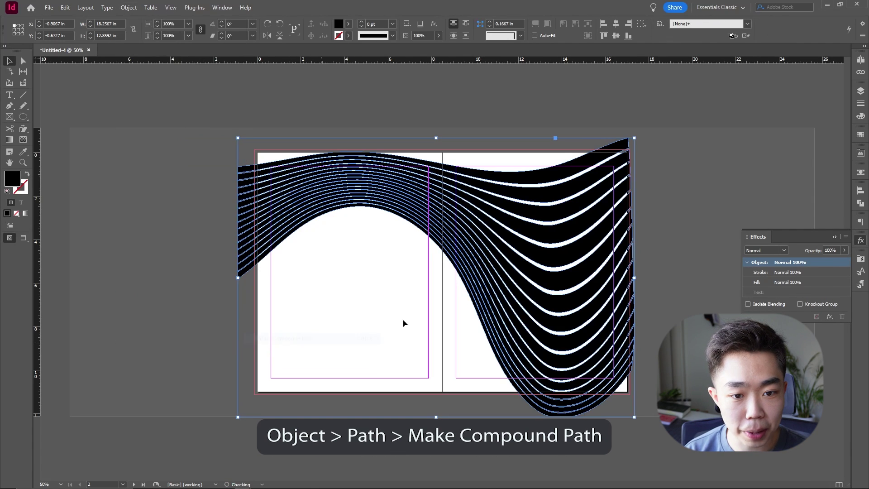
key("ctrl+shift+a")
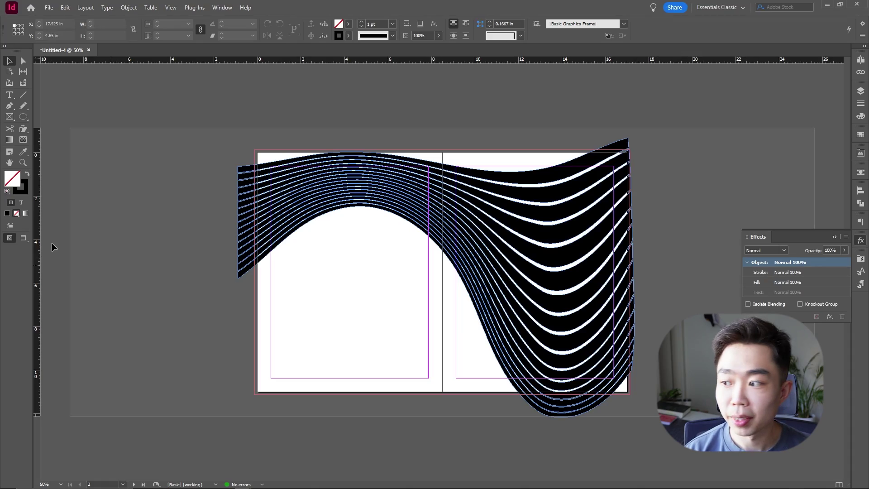
Step: Place the pagoda photo into the wave and fit it with Fill Frame Proportionally
left_click(567, 235)
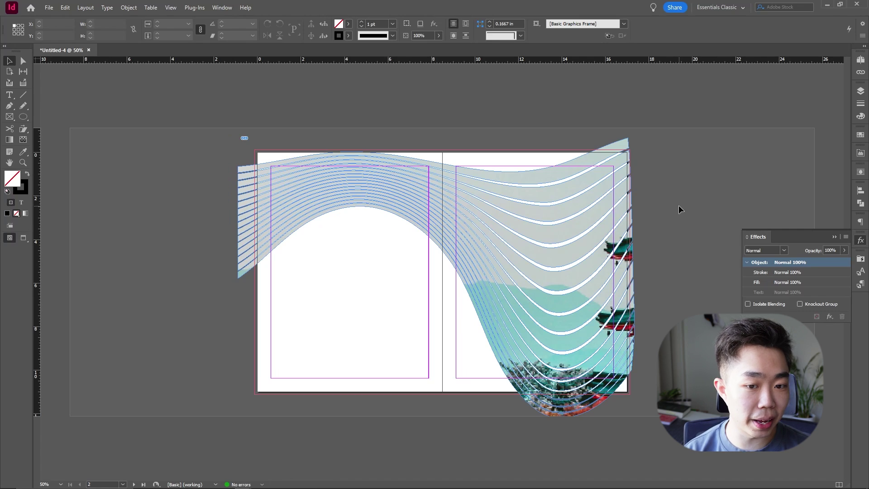
key("w")
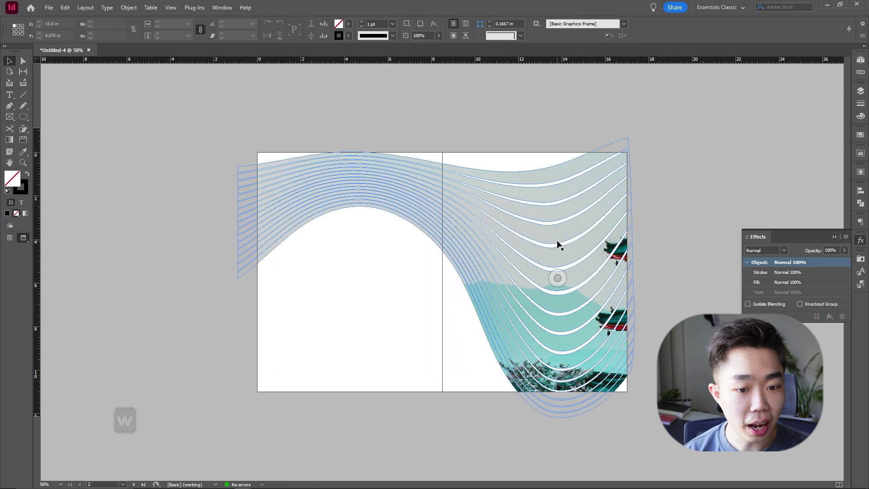
left_click(557, 238)
key("ctrl+alt+shift+c")
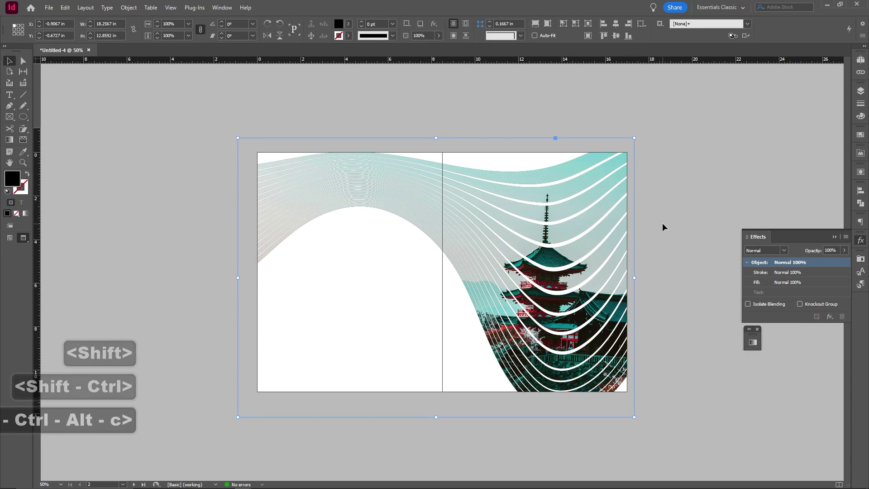
left_click(557, 277)
key("Escape")
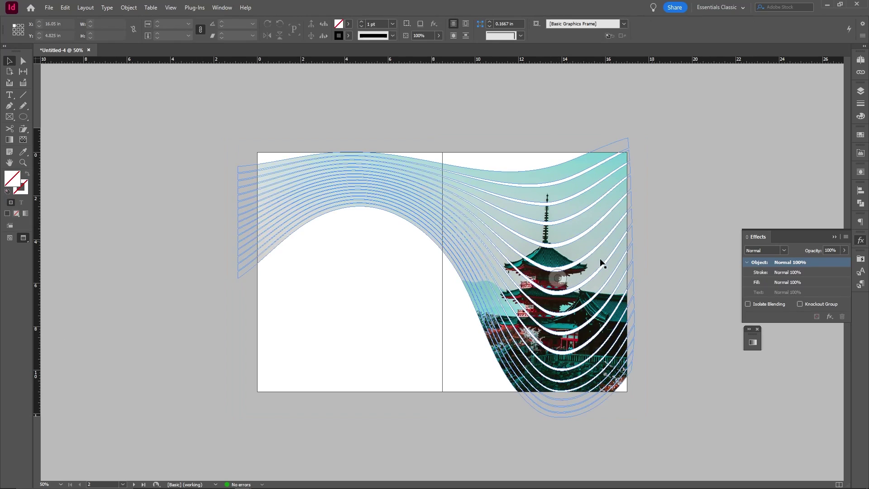
right_click(599, 259)
mouse_move(660, 321)
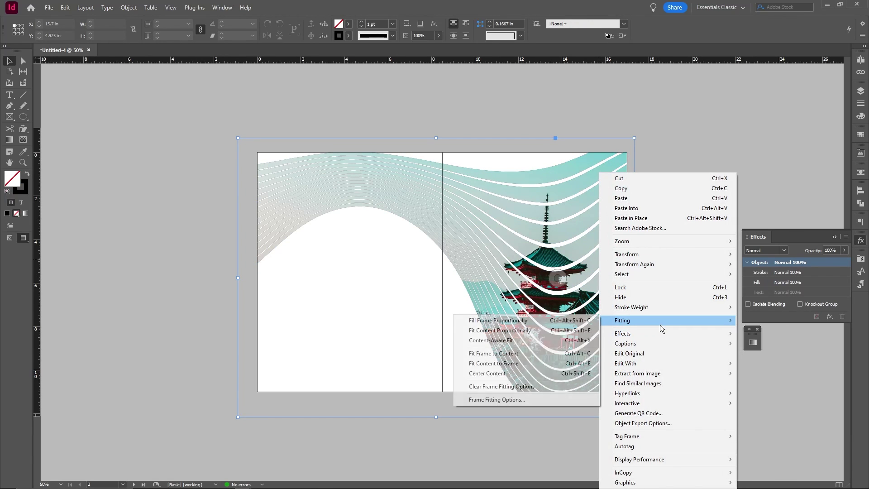
left_click(575, 320)
left_click(693, 240)
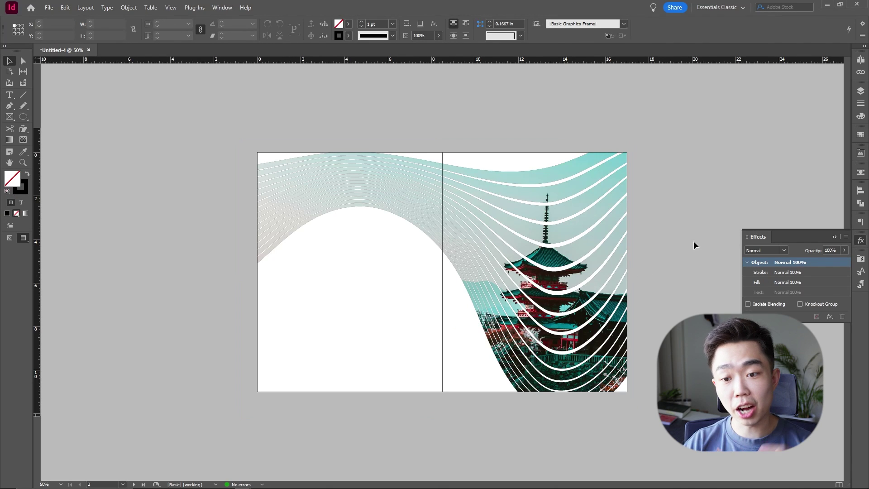
left_click(591, 290)
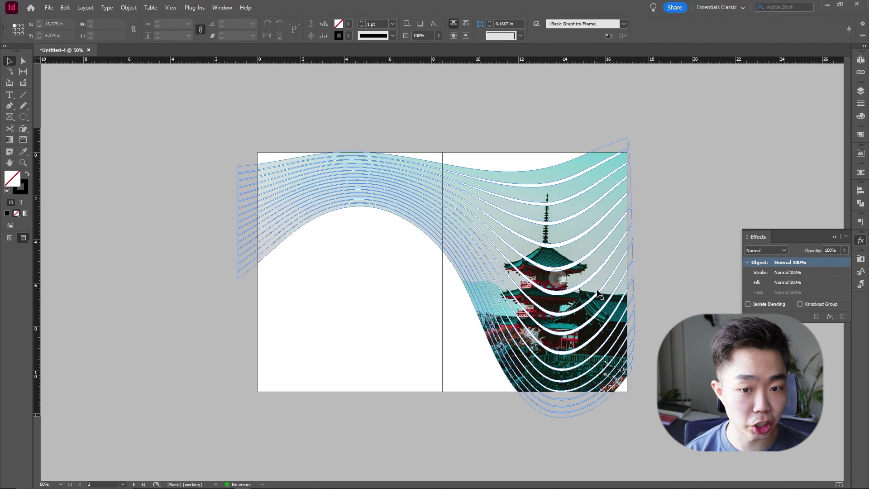
Step: Delete three of the wave stripes: one at the top, one lower down, one at the lower right
left_click(607, 291, "shift")
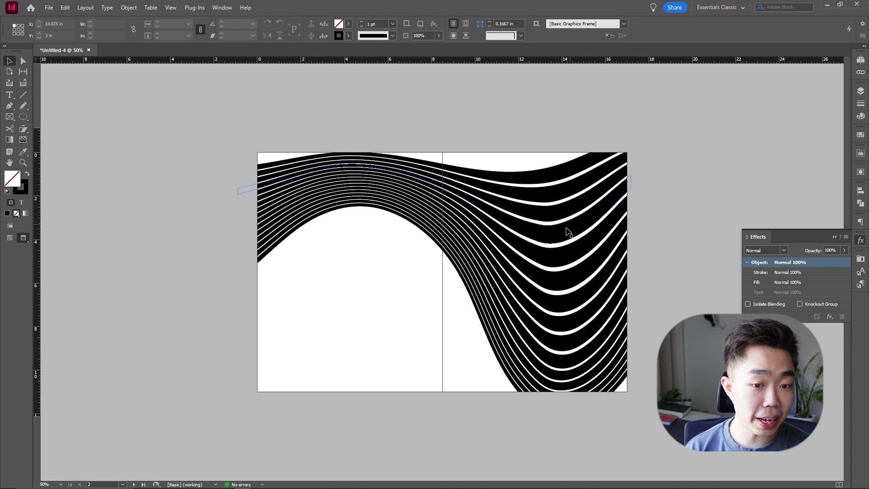
left_click(567, 210)
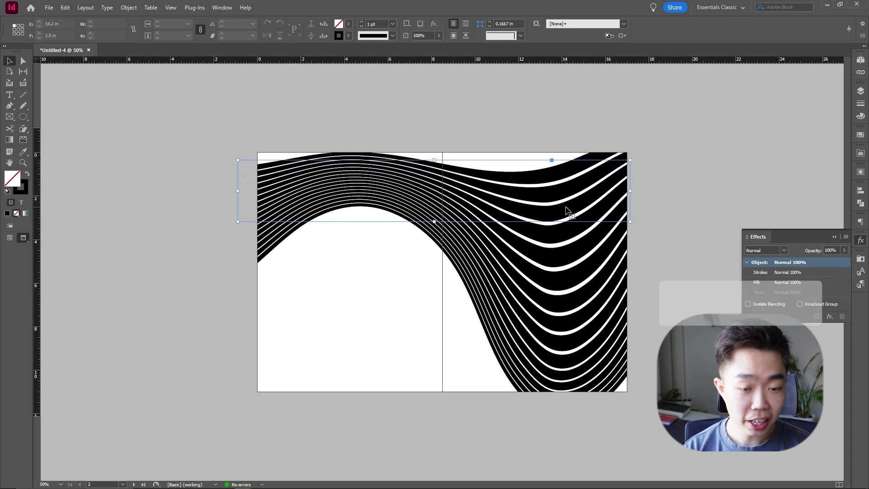
key("Delete")
left_click(575, 357)
key("Delete")
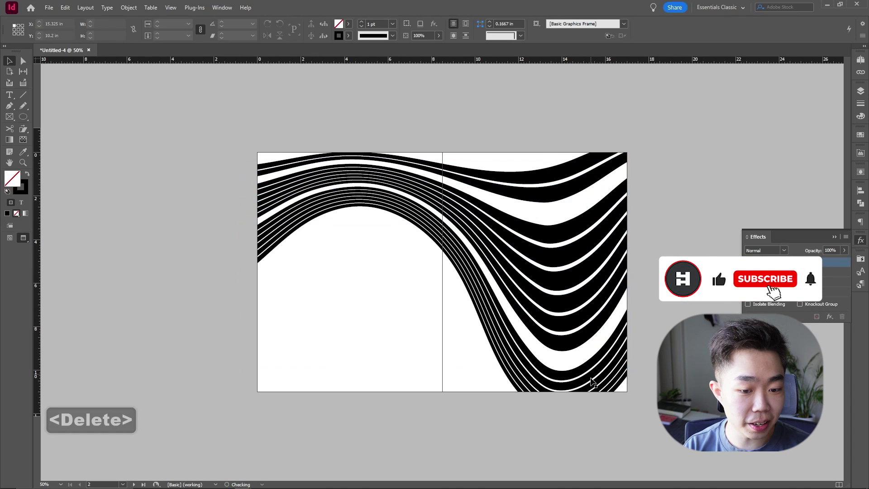
left_click(618, 389)
key("Delete")
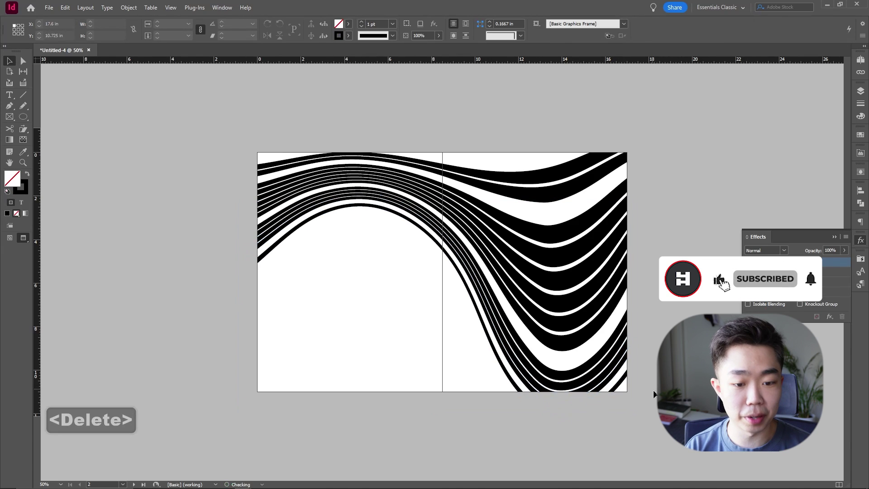
Step: Merge the remaining stripes into one compound path and place the pagoda photo into it
left_click_drag(652, 409, 498, 121)
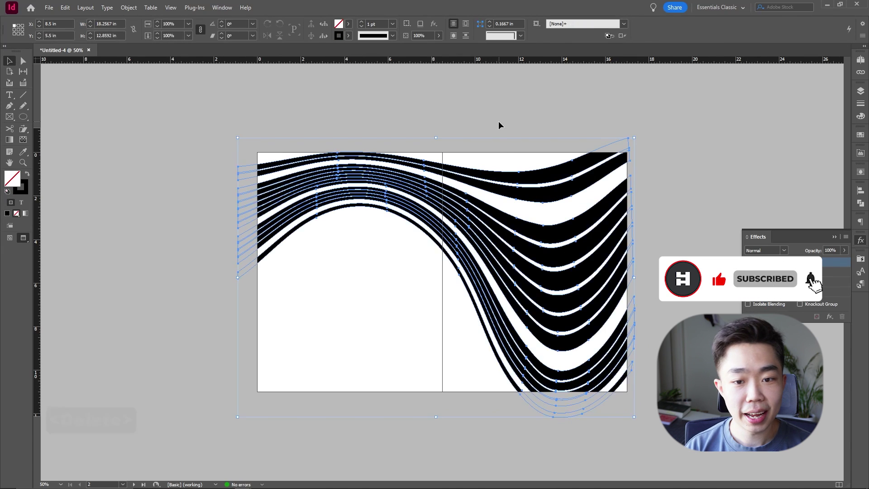
left_click(128, 7)
mouse_move(207, 294)
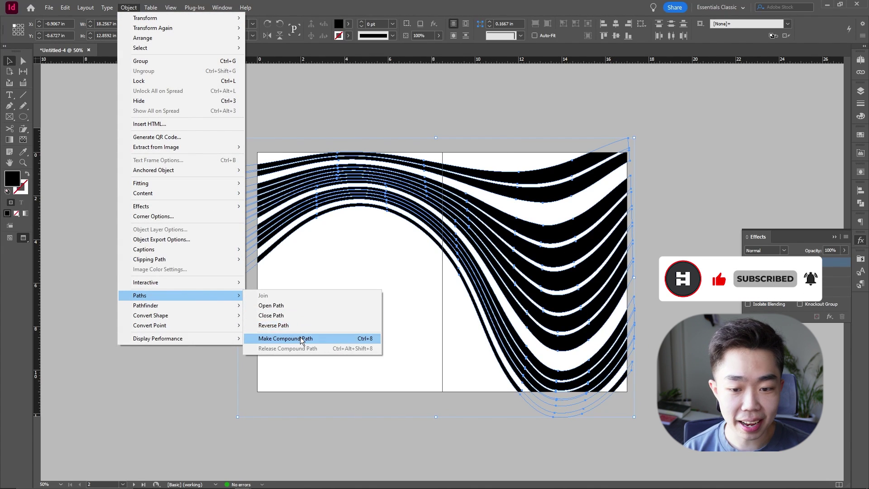
left_click(300, 338)
left_click(440, 89)
left_click(572, 270)
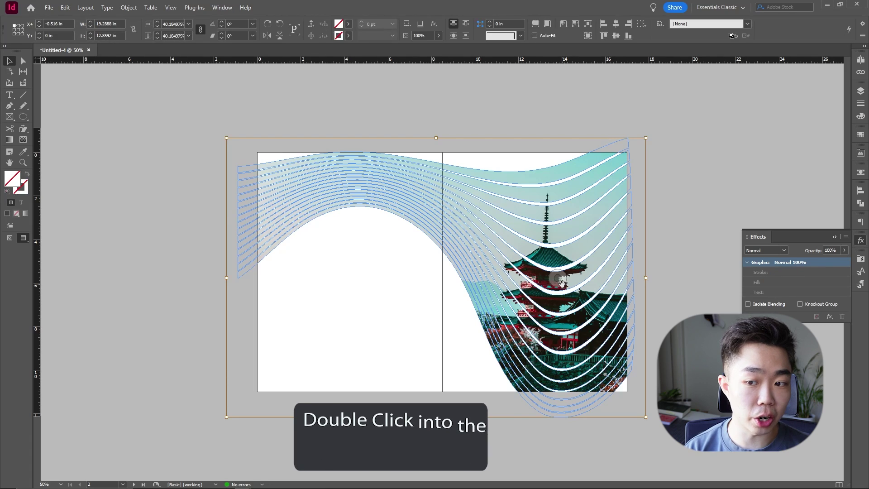
Step: Shift the pagoda photo slightly right within the wave frame
double_click(565, 284)
left_click_drag(564, 283, 564, 282)
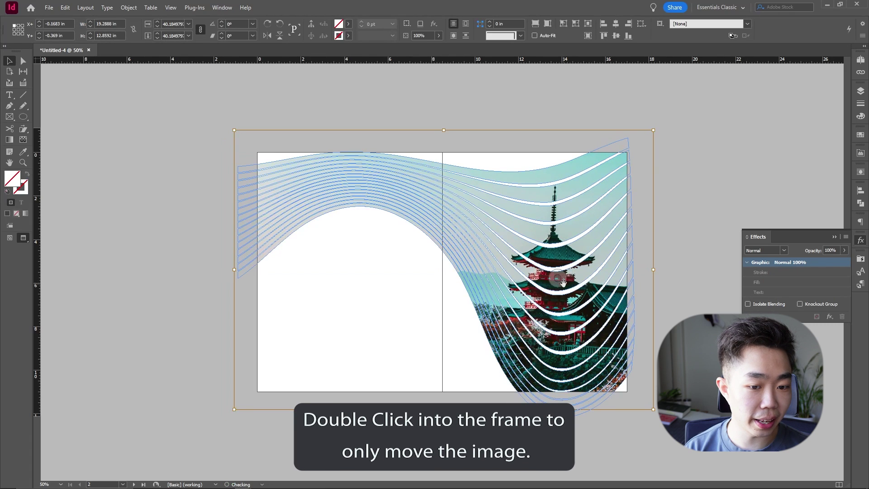
key("Right")
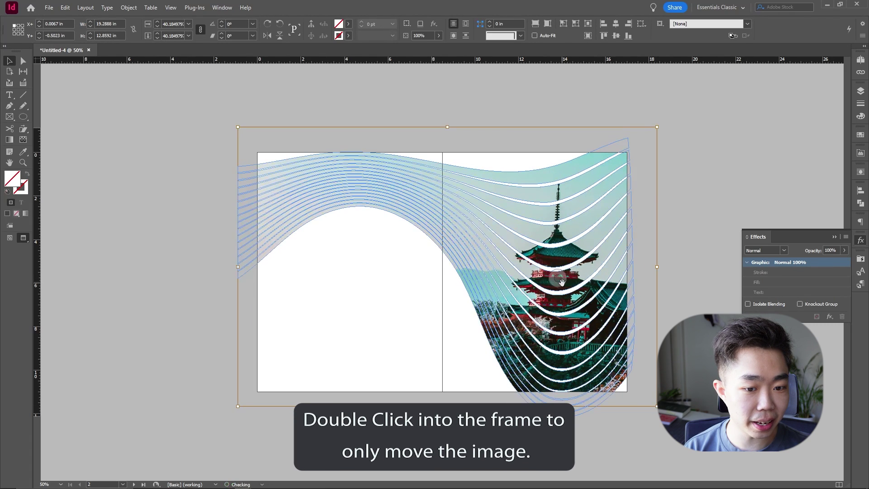
left_click(688, 182)
Step: Select the entire wave graphic group spanning both pages
left_click(556, 279)
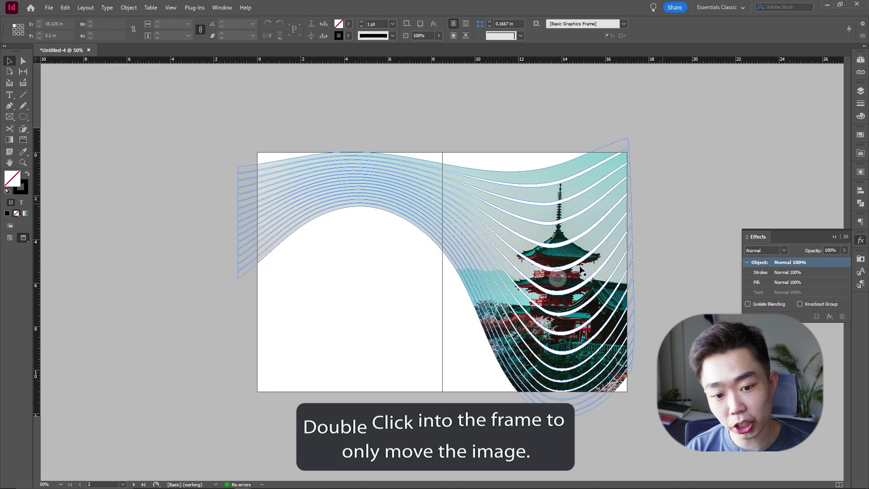
left_click(555, 279)
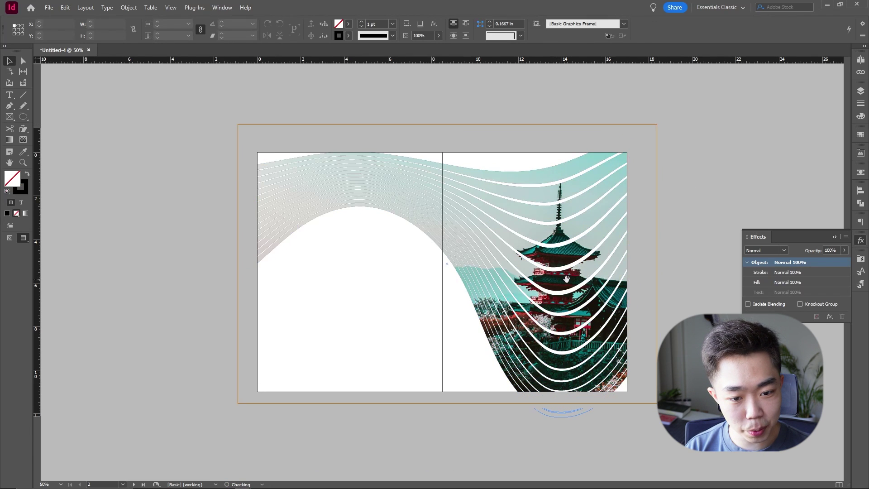
left_click(692, 226)
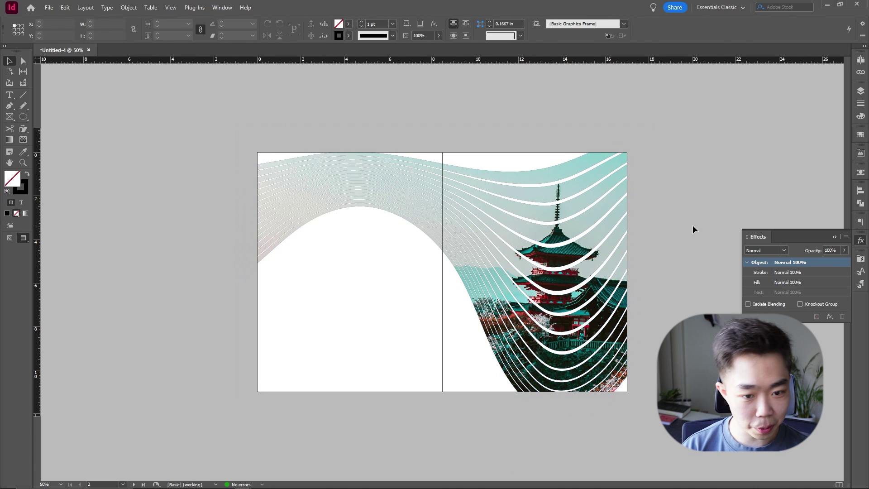
left_click(631, 224)
left_click(596, 227)
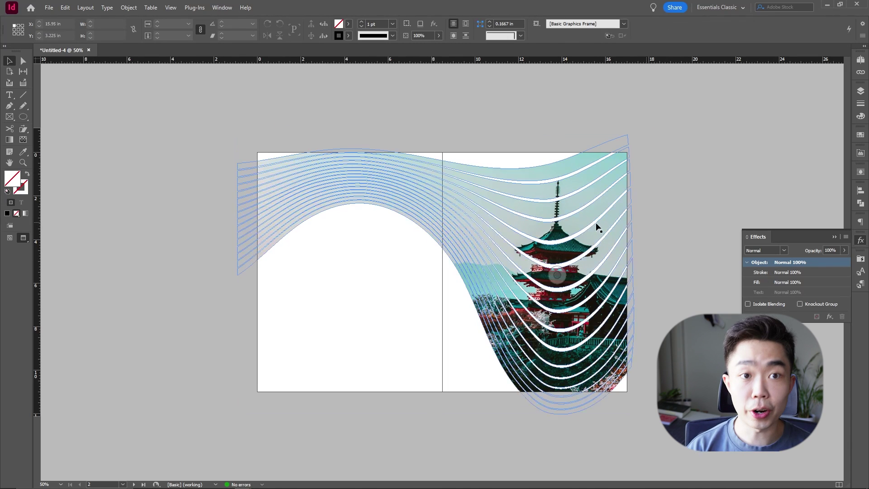
left_click(690, 249)
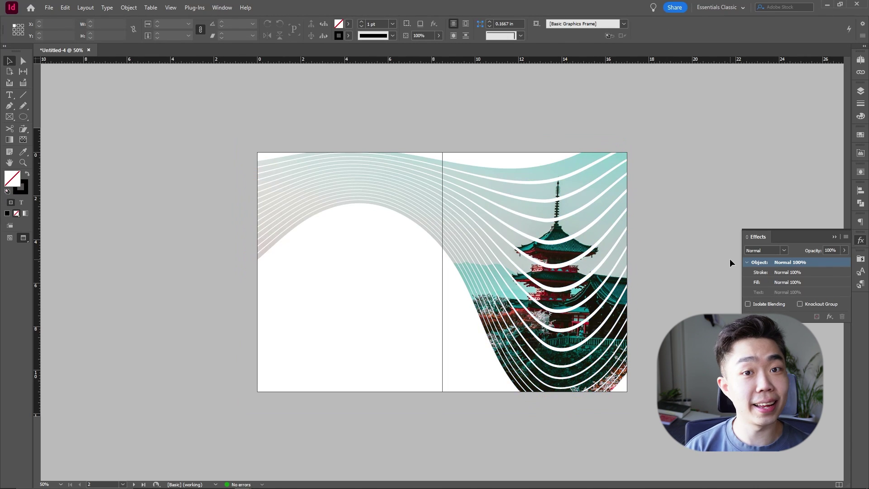
left_click(605, 251)
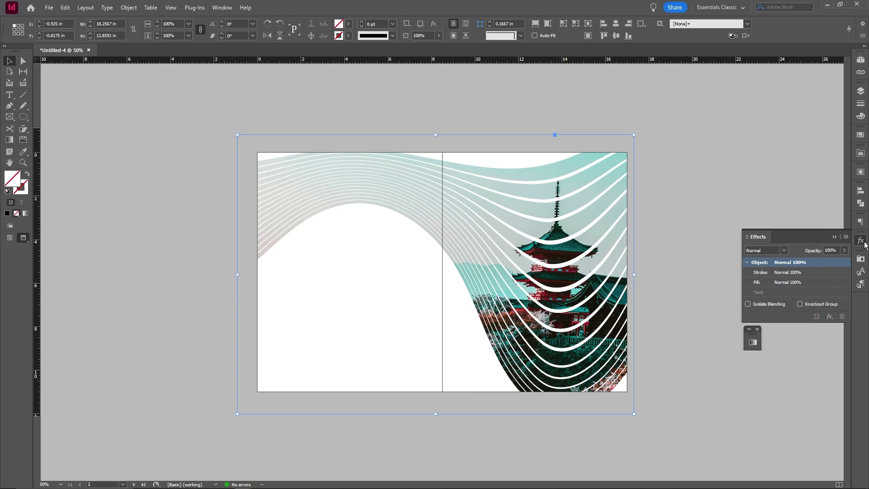
Step: Add an Inner Shadow to the wave with 0.0625 in distance and 50% opacity from the Effects panel
left_click(221, 8)
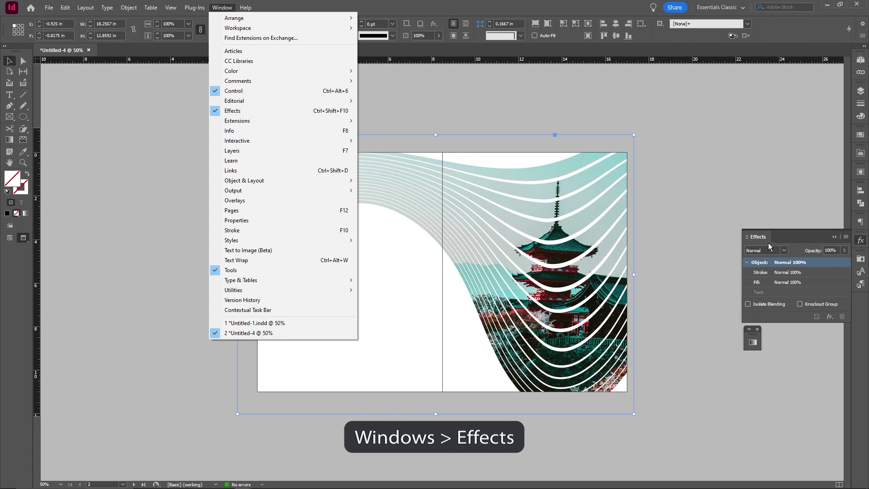
left_click(808, 237)
left_click_drag(810, 237, 740, 157)
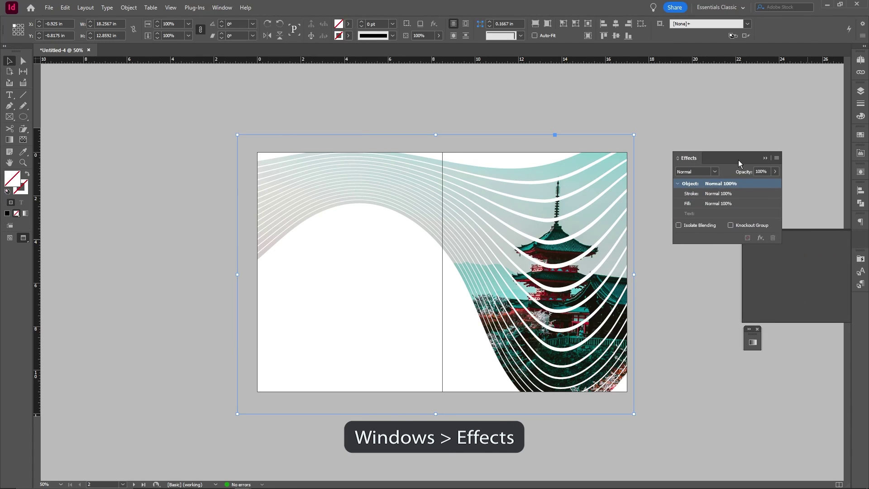
left_click(759, 242)
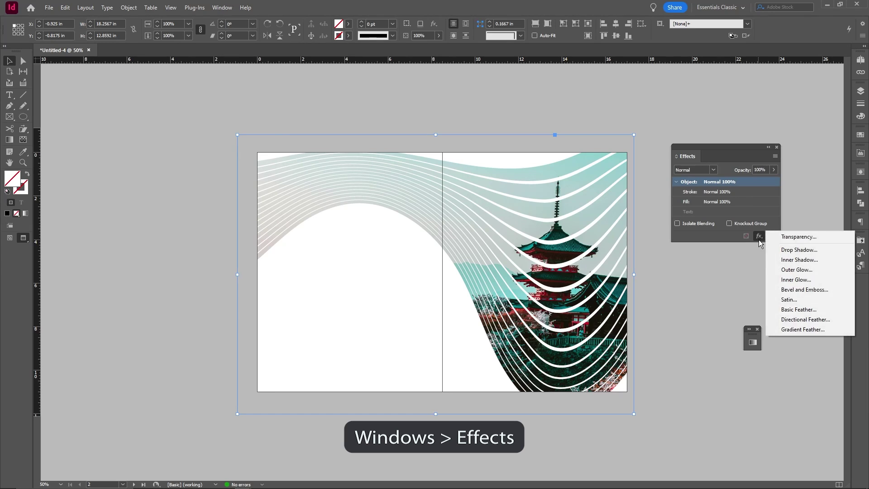
left_click(784, 260)
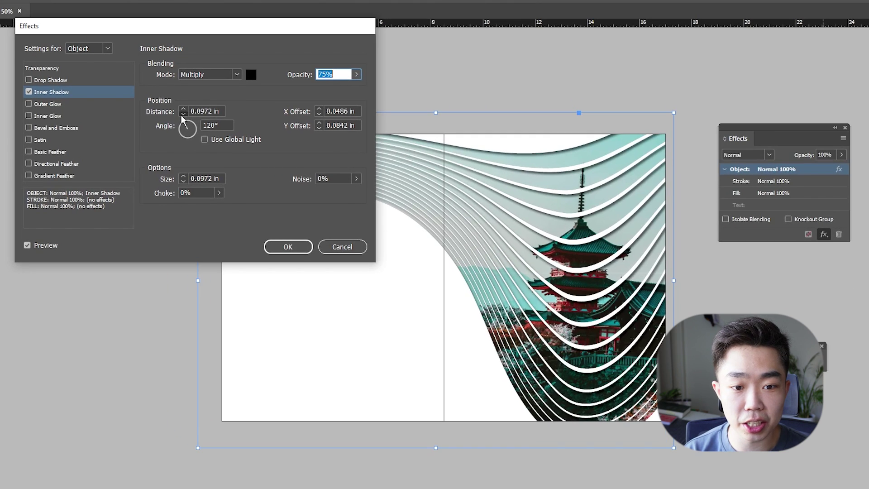
left_click(181, 115)
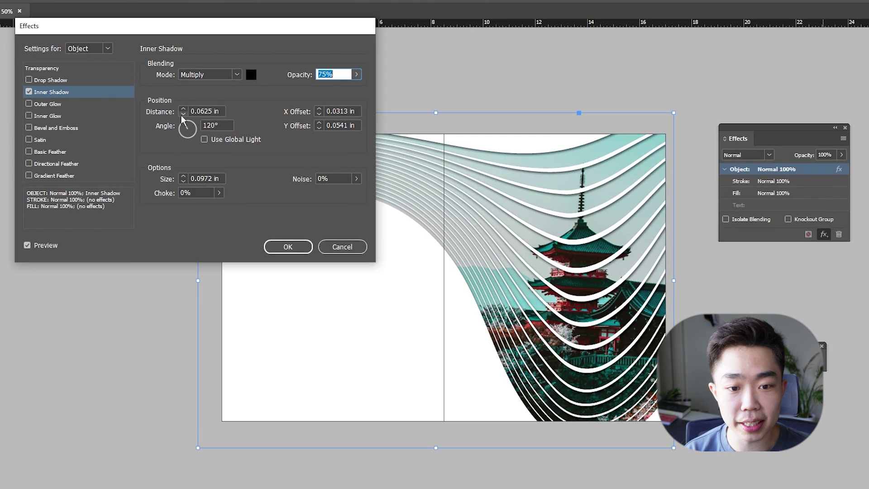
left_click(181, 115)
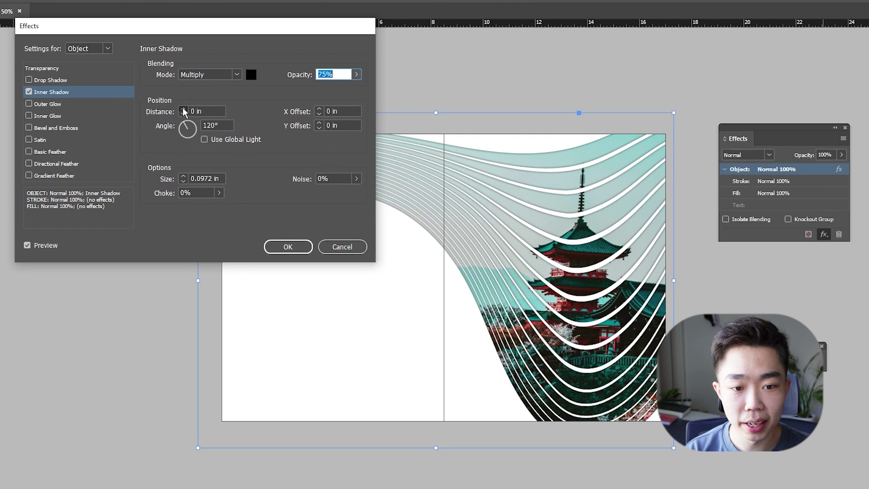
left_click(183, 109)
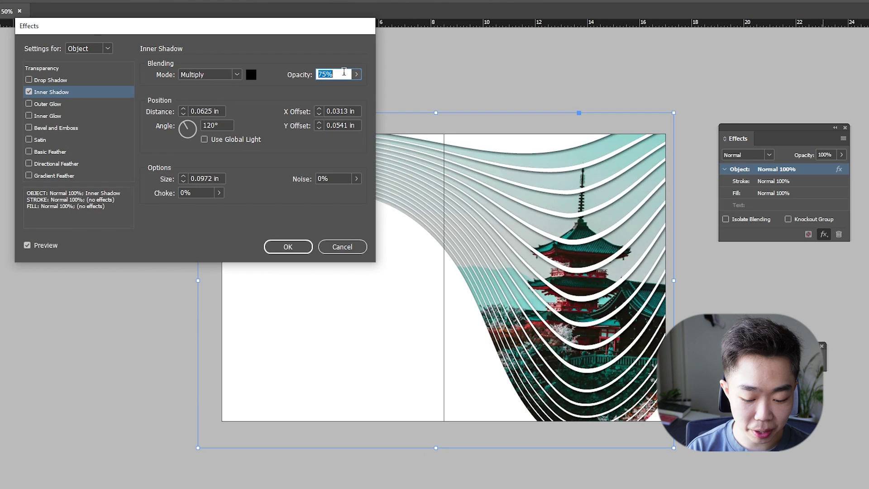
type("50")
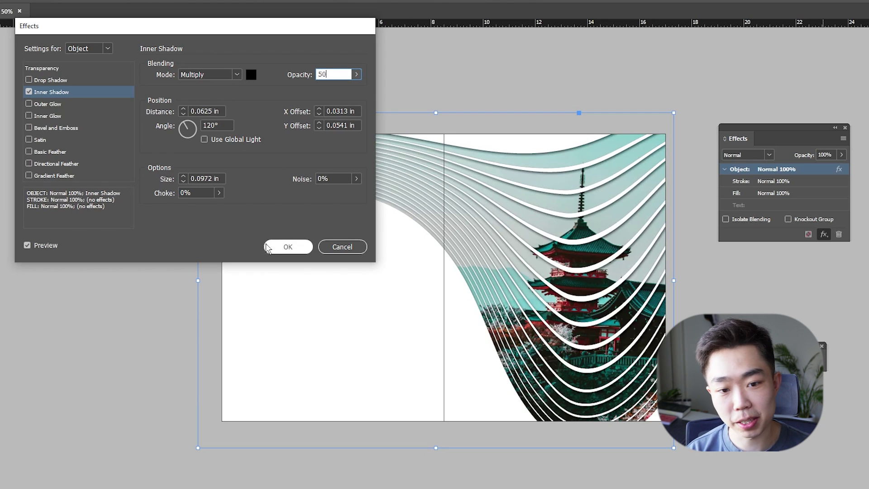
left_click(288, 247)
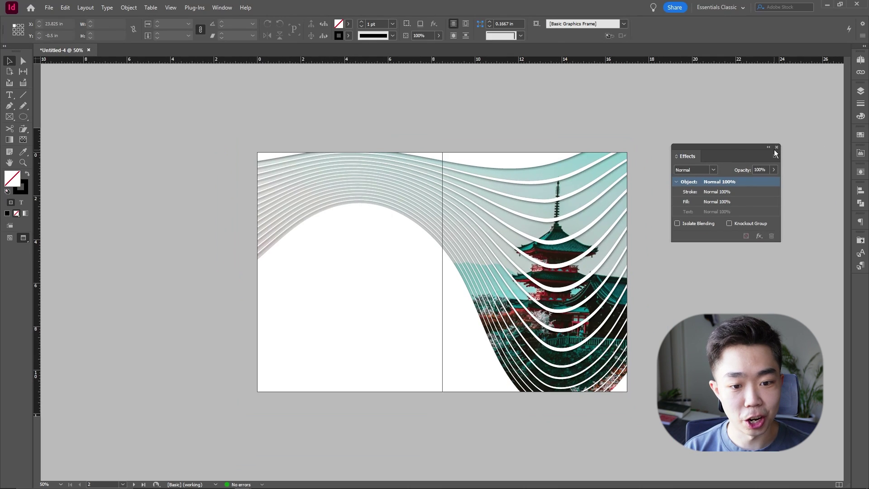
Step: Drag the Gradient Feather tool leftward across the wave so its left ends fade out
left_click(778, 147)
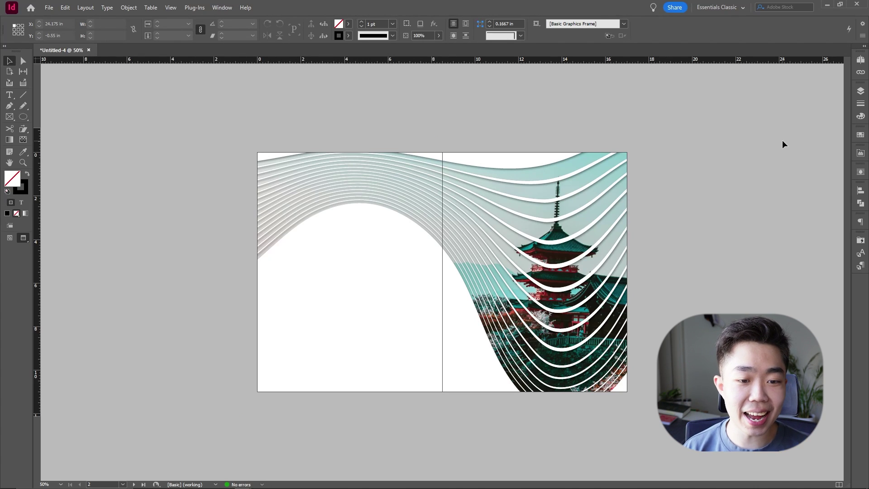
left_click(316, 202)
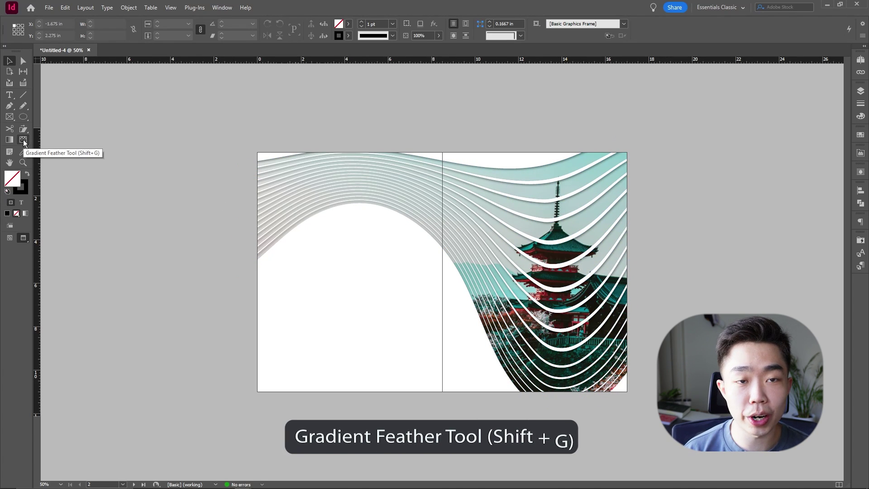
left_click(281, 199)
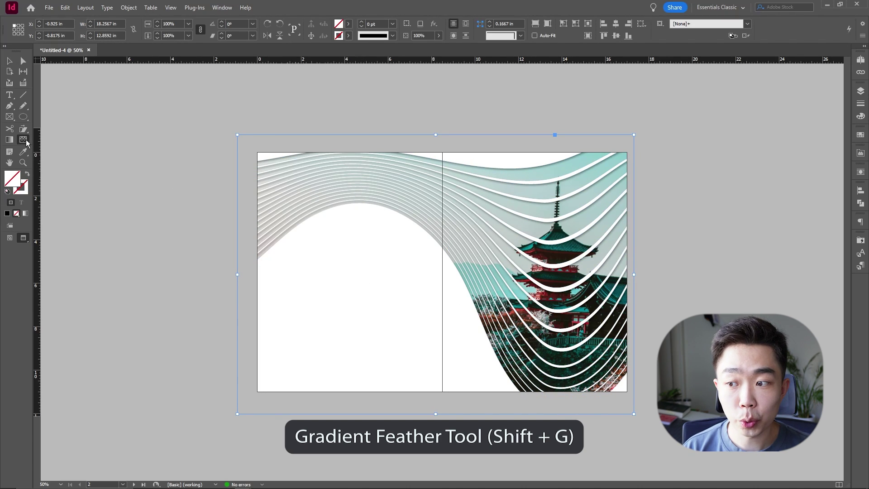
left_click_drag(361, 177, 255, 202)
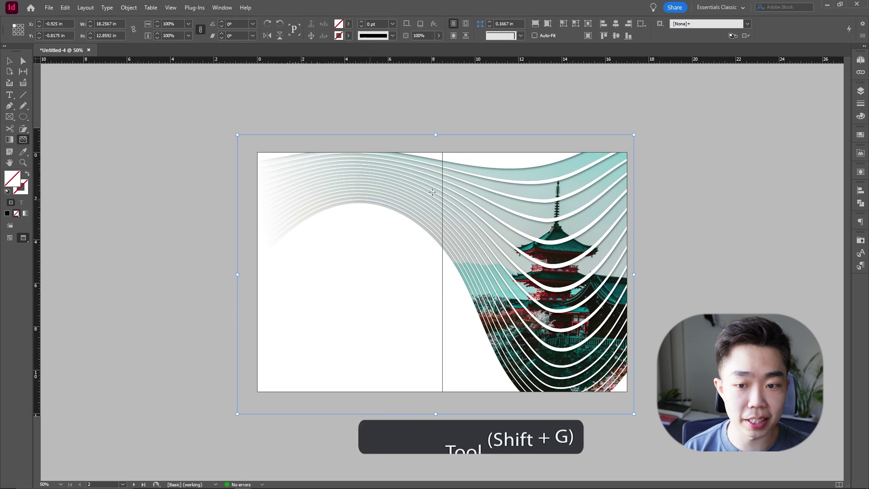
mouse_move(393, 178)
left_mouse_down()
mouse_move(293, 174)
mouse_move(312, 188)
left_mouse_up()
left_click_drag(378, 187, 277, 189)
left_click_drag(396, 185, 285, 186)
key("v")
left_click(697, 312)
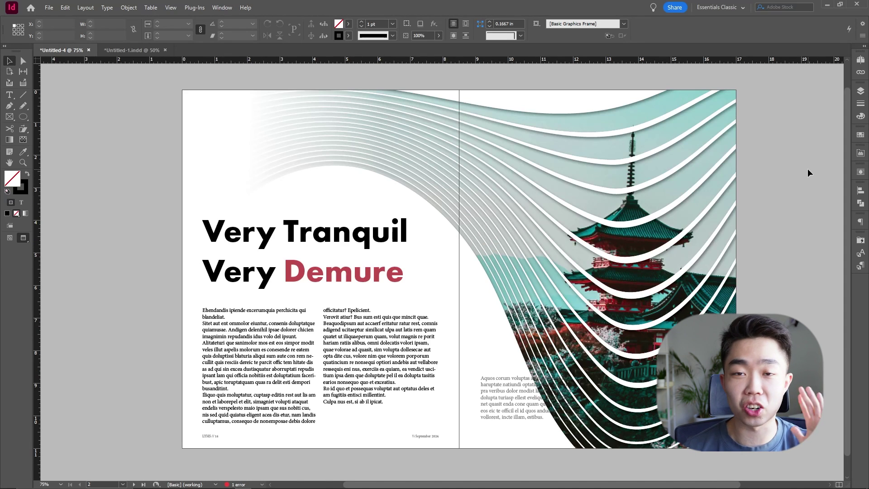
Step: Set the wave image's Text Wrap to Wrap around object shape so the headline and caption flow around it
left_click(734, 215)
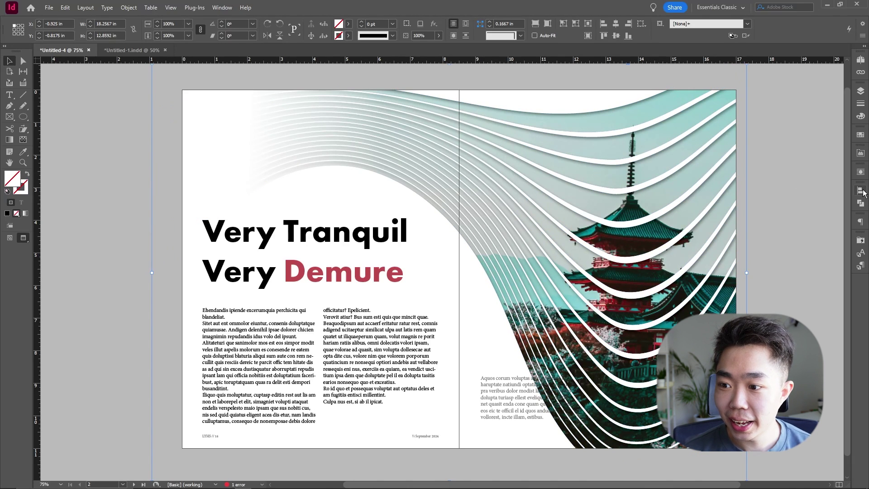
left_click(861, 173)
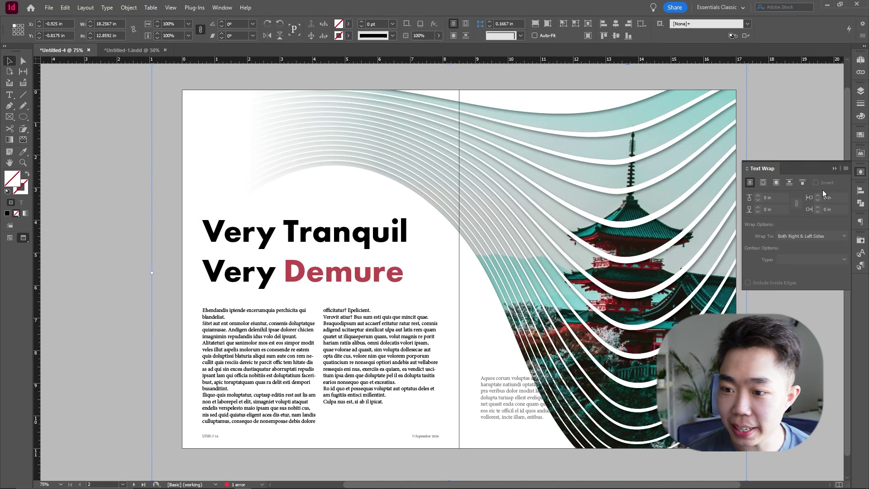
left_click(776, 182)
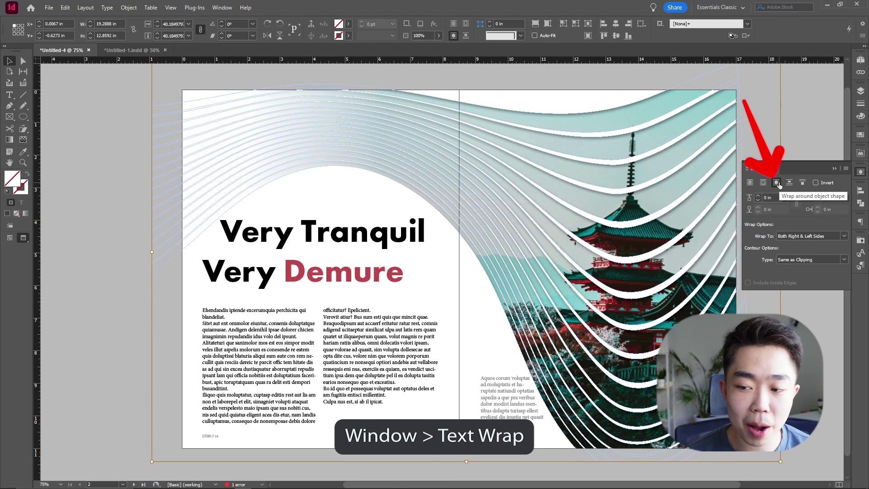
left_click(806, 123)
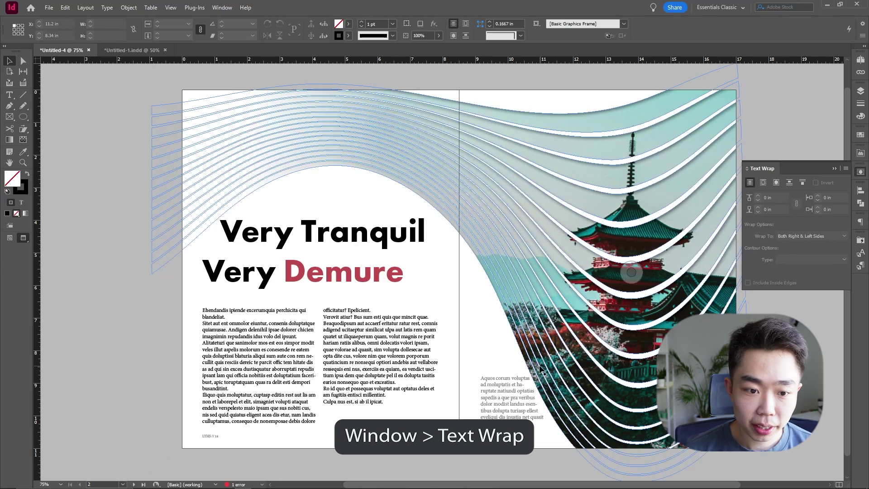
left_click(527, 395)
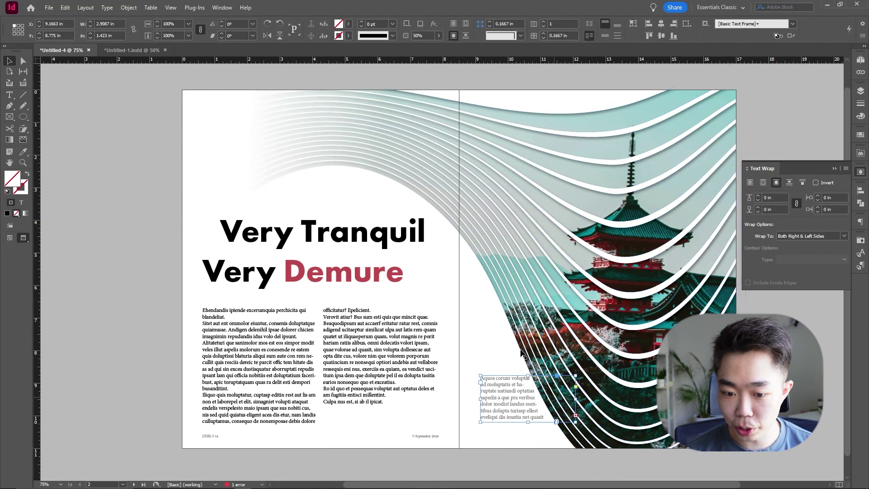
left_click(545, 432)
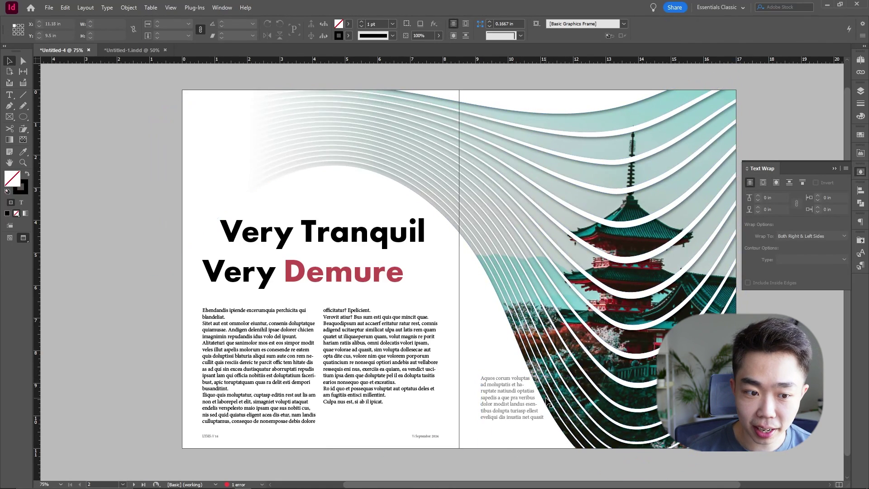